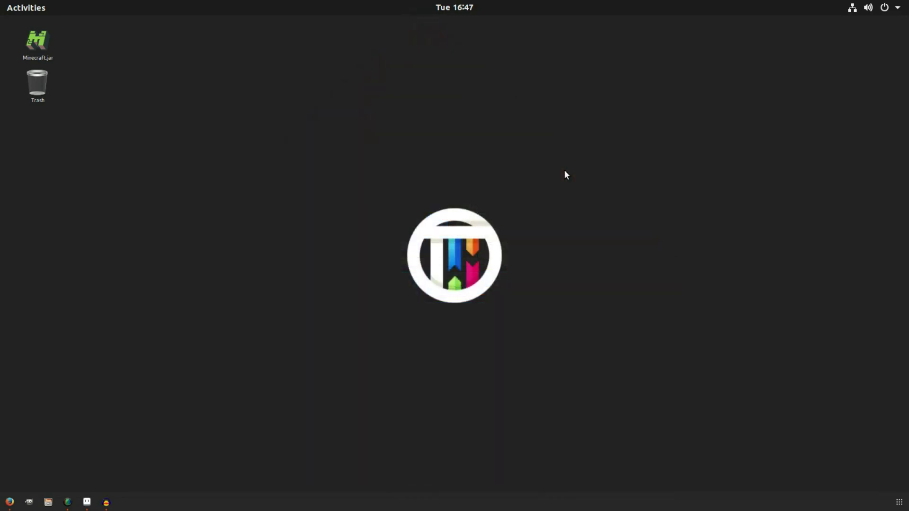
- Switch to Aseprite and create a new 64 by 64 px RGBA sprite with a transparent background
click(87, 502)
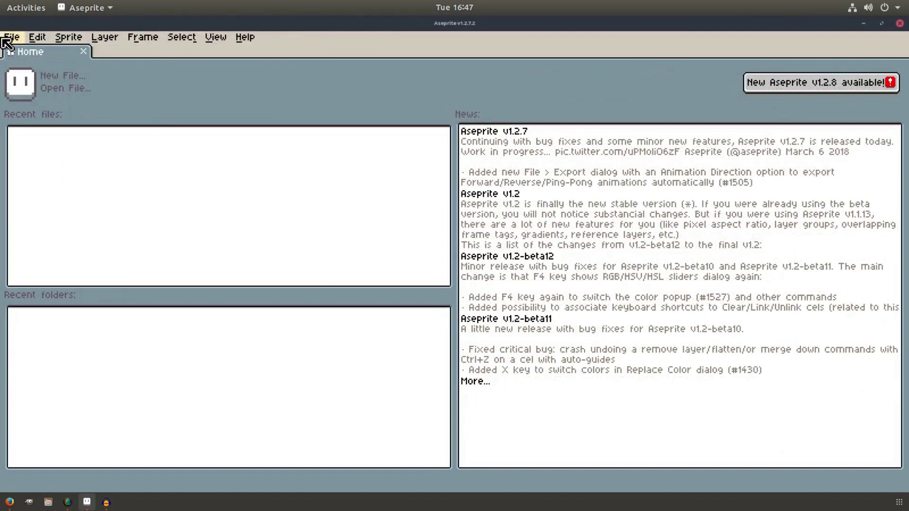
click(9, 38)
click(24, 56)
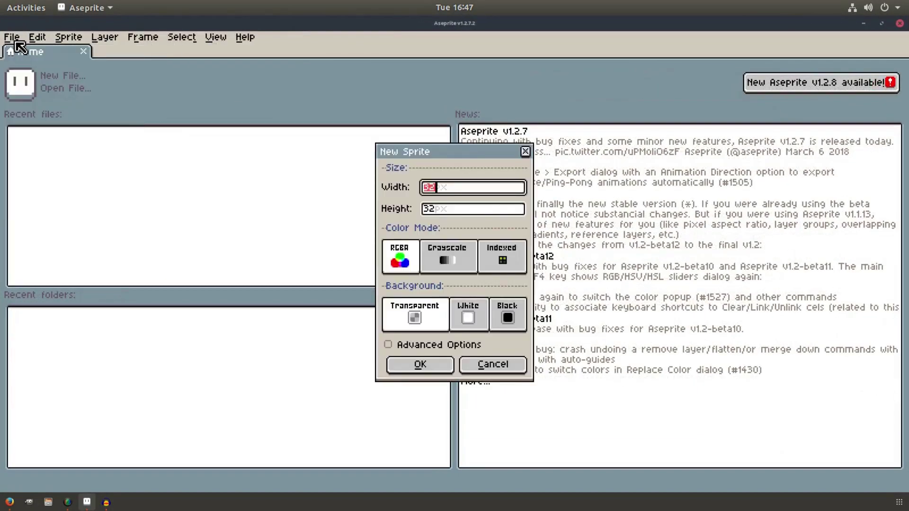
text(64)
click(450, 209)
text(64)
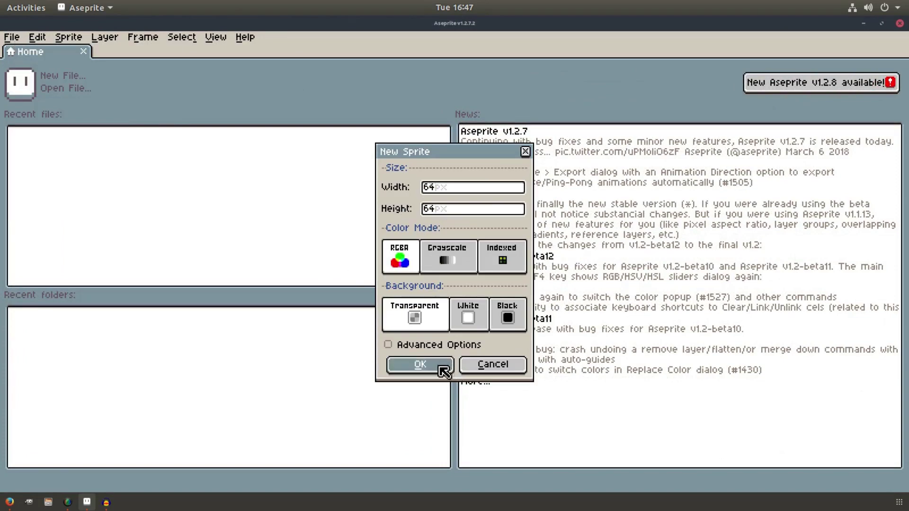
click(440, 368)
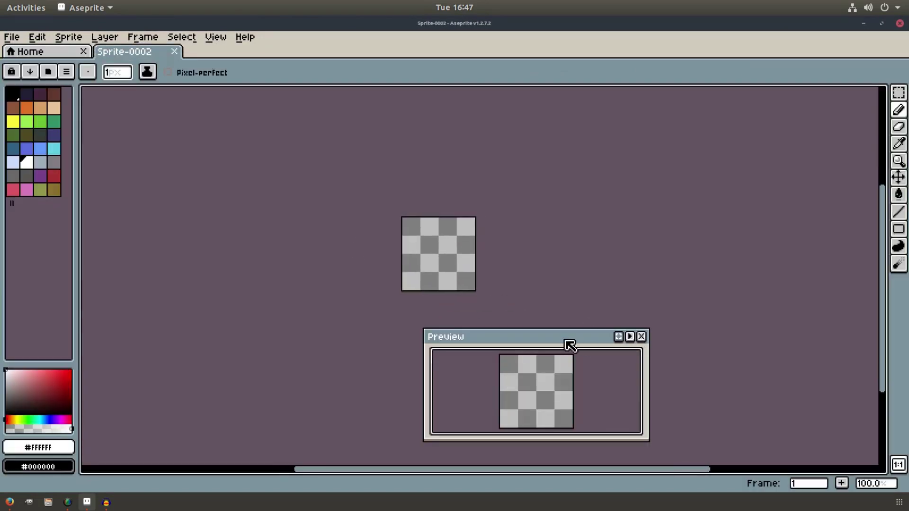
- Close the floating Preview window and keep the timeline hidden to leave the whole workspace for the canvas
drag(569, 345, 708, 211)
click(788, 203)
mouse_move(423, 270)
mouse_down()
mouse_move(434, 274)
mouse_move(428, 232)
mouse_move(428, 243)
mouse_move(460, 177)
mouse_up()
scroll(427, 220, up, 5)
scroll(439, 227, down, 1)
key(Tab)
drag(573, 238, 572, 219)
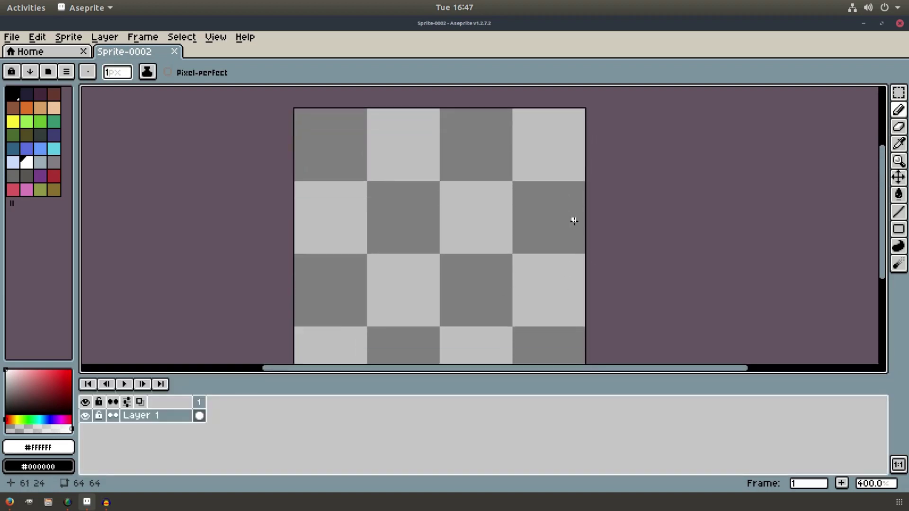
key(Tab)
scroll(444, 298, up, 1)
drag(445, 298, 444, 333)
mouse_move(405, 149)
mouse_down()
mouse_move(280, 354)
mouse_move(399, 178)
mouse_up()
key(ctrl+z)
key(ctrl+z)
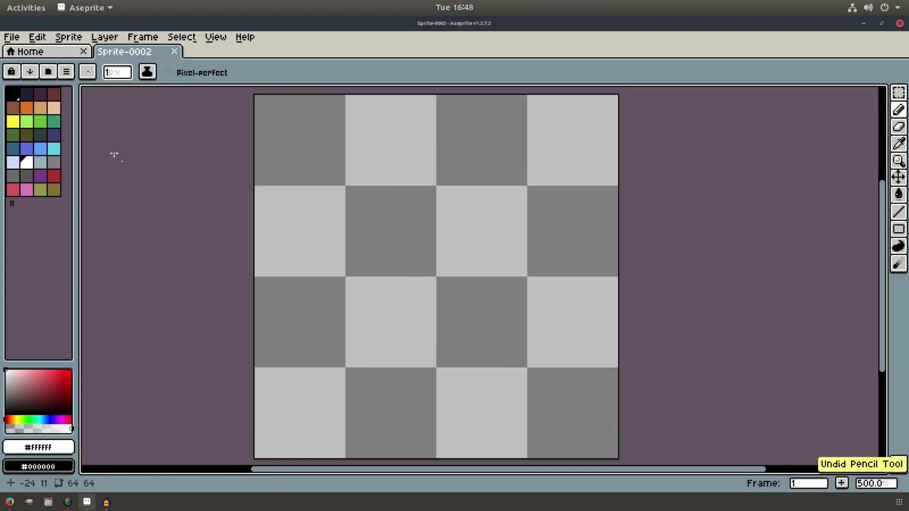
- Load the edg32 palette preset for the sprite
click(47, 71)
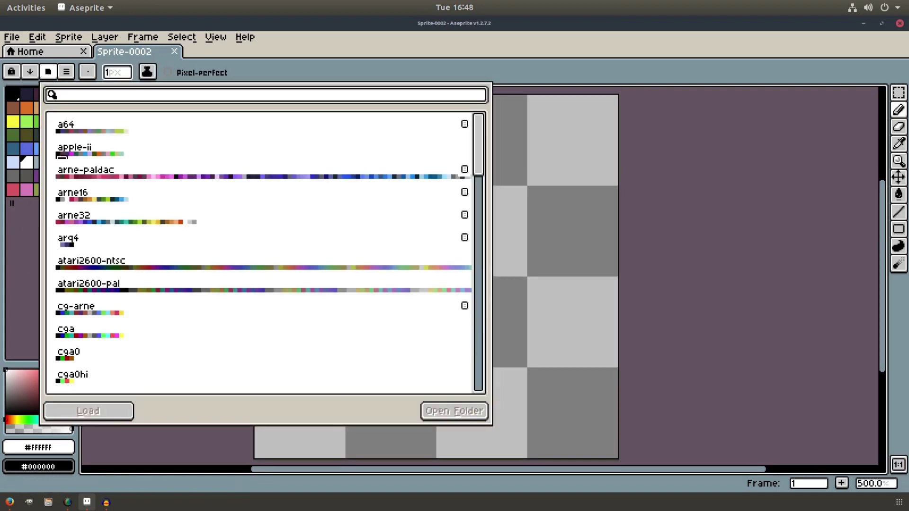
drag(485, 145, 480, 258)
click(97, 207)
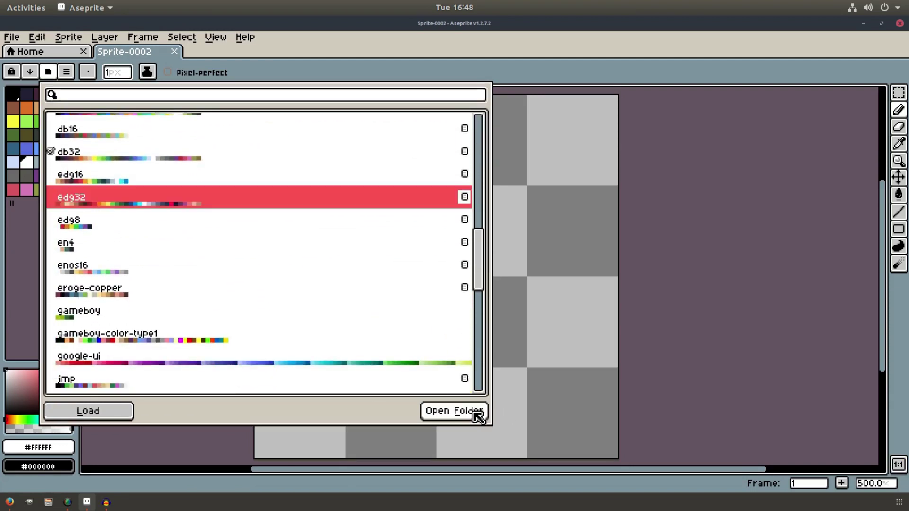
click(99, 408)
click(16, 239)
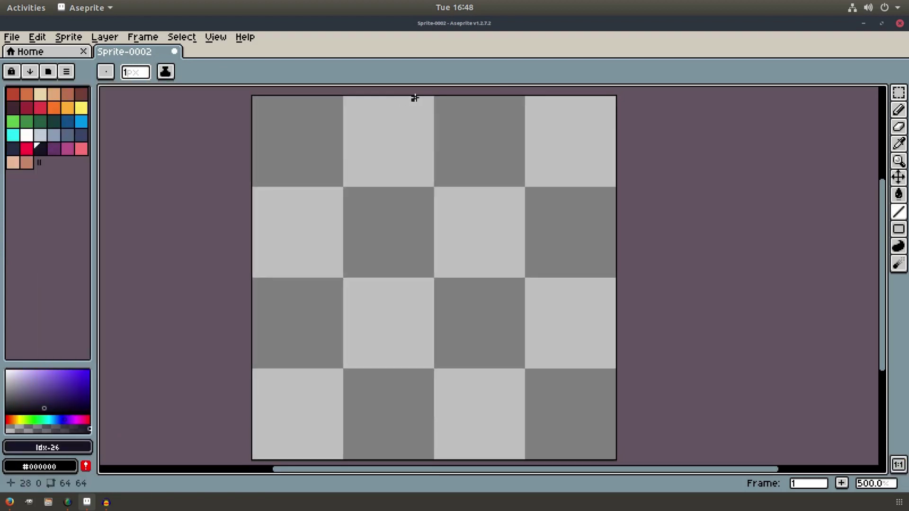
- Draw two dark navy (Idx-26) diagonal roof lines from the canvas's top centre, the right one spanning about 23 by 22 px
drag(414, 97, 277, 234)
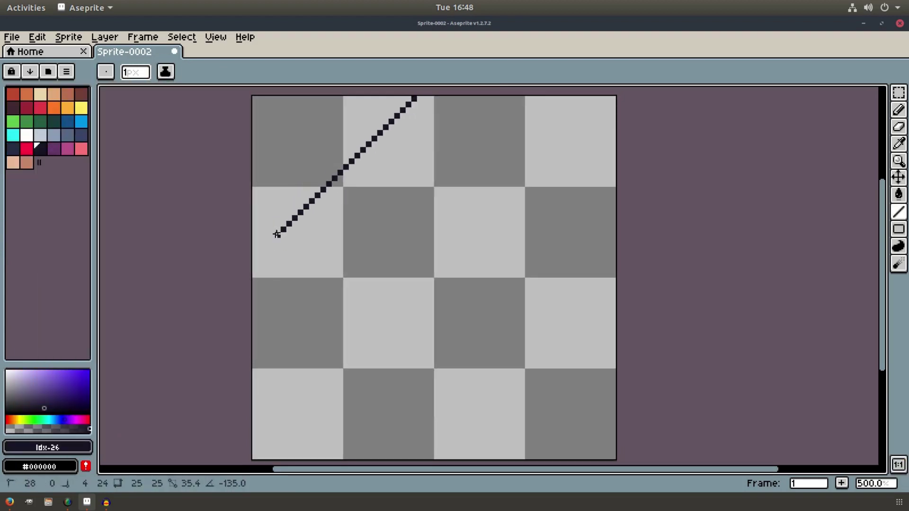
drag(277, 233, 295, 212)
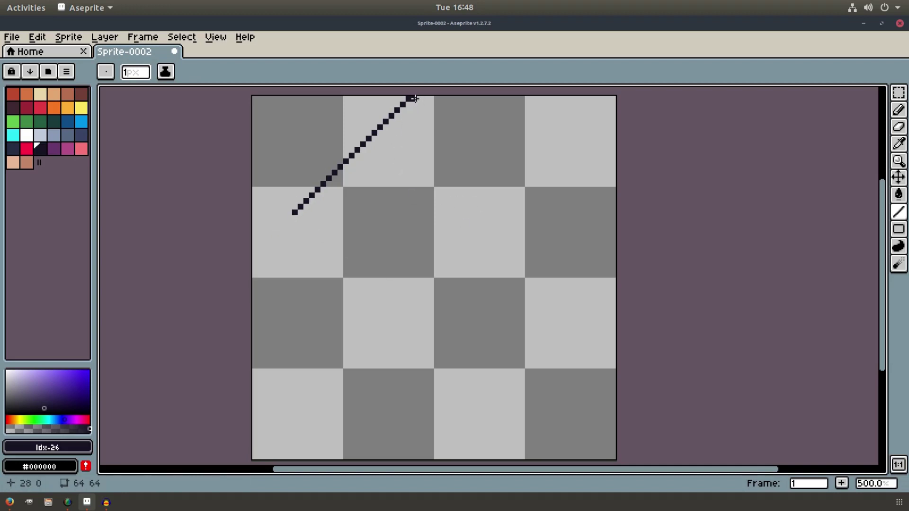
drag(413, 99, 454, 144)
key(ctrl+z)
drag(408, 100, 533, 219)
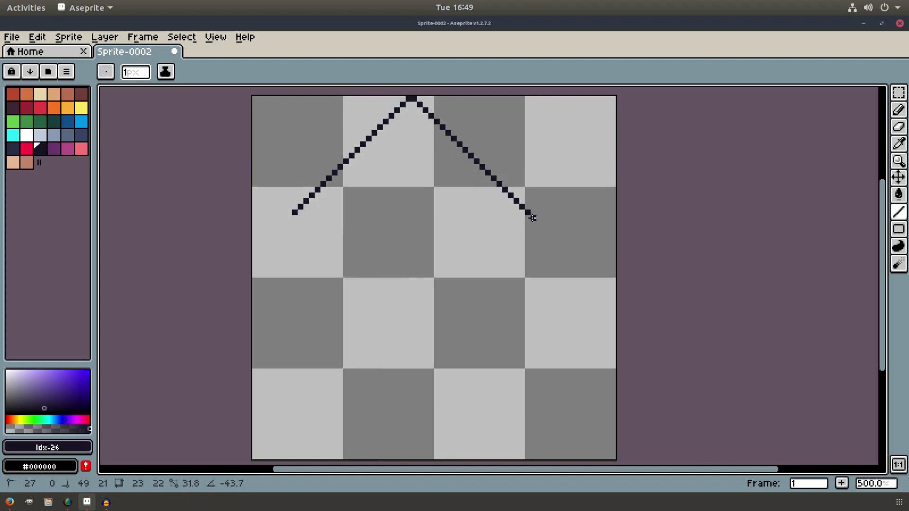
drag(533, 219, 533, 217)
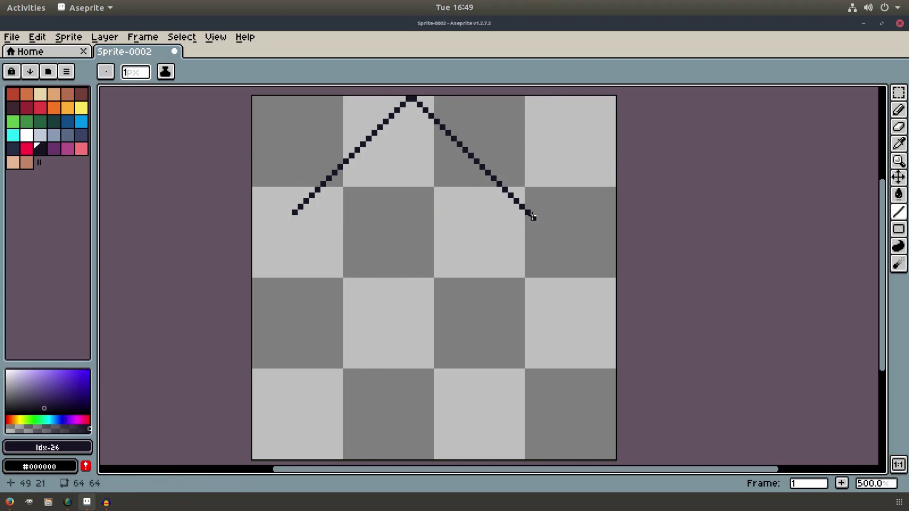
- Complete the front roof outline with a parallel lower chevron and vertical edges joining it to both upper diagonals
drag(502, 243, 511, 223)
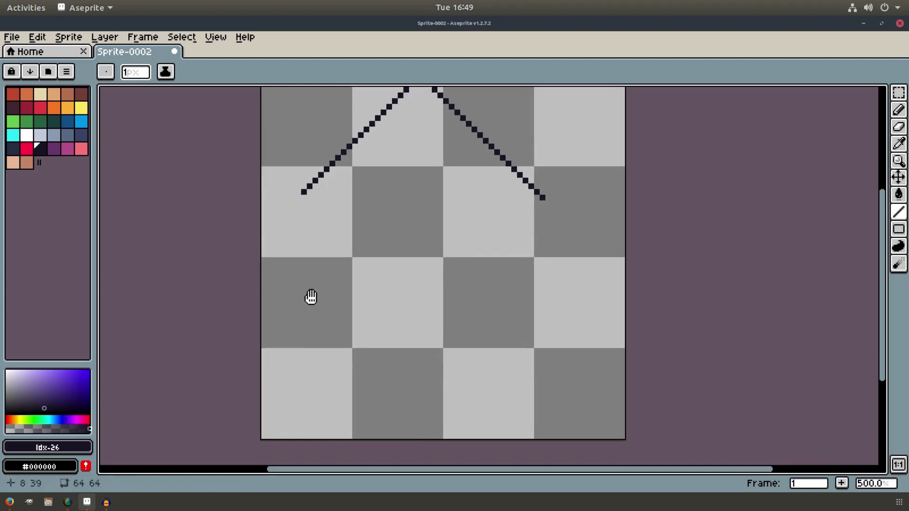
drag(308, 301, 311, 313)
drag(307, 200, 547, 310)
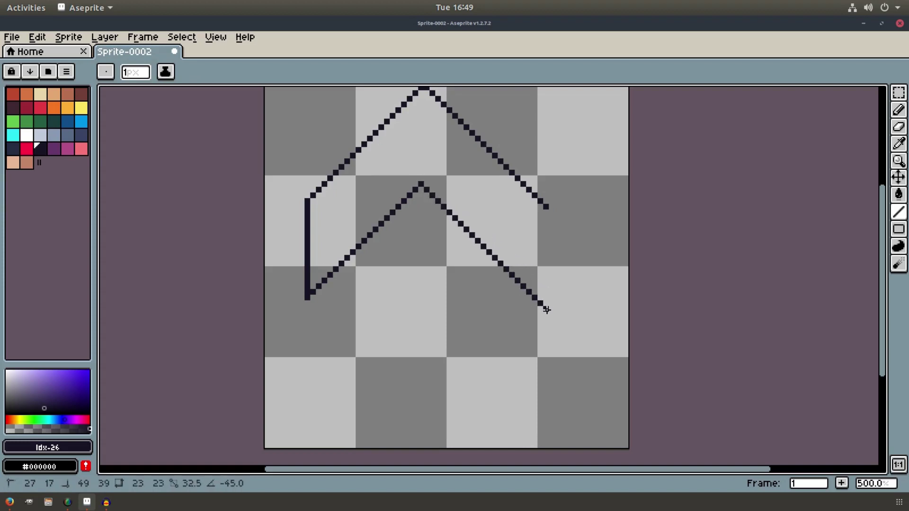
drag(547, 310, 547, 310)
drag(307, 297, 426, 182)
key(ctrl+z)
key(ctrl+z)
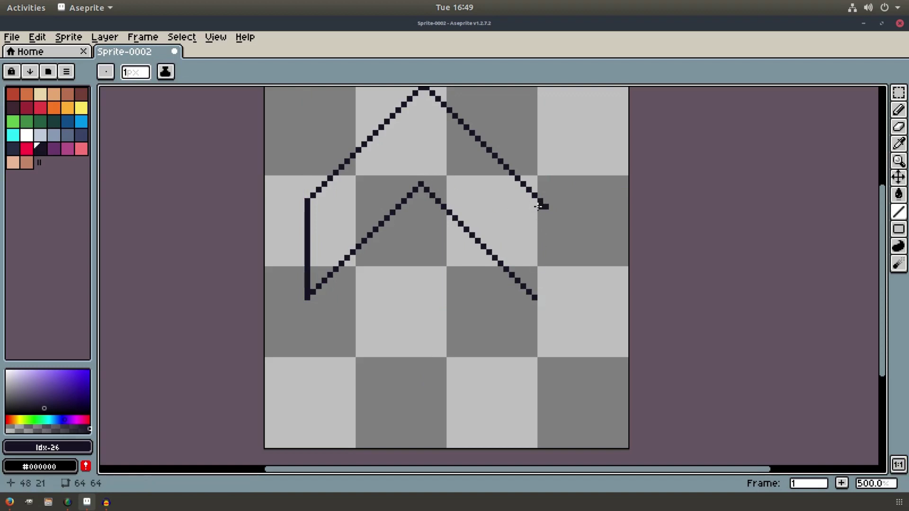
drag(534, 196, 534, 298)
- Set the eraser to 1 px and erase the stray pixels extending past the right roof corner
key(e)
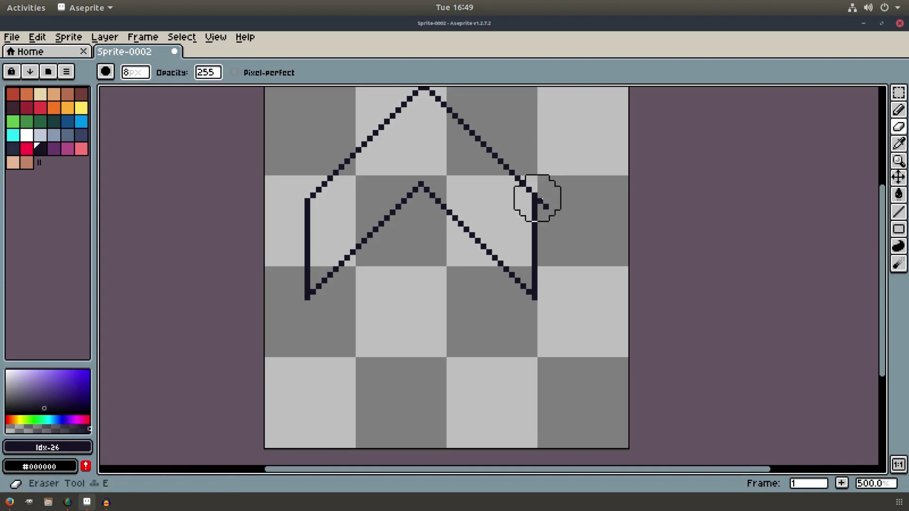
click(560, 204)
click(130, 73)
drag(133, 90, 118, 93)
mouse_move(417, 246)
mouse_down()
mouse_move(430, 350)
mouse_move(418, 254)
mouse_move(348, 254)
mouse_move(330, 243)
mouse_move(323, 274)
mouse_up()
- Draw the front wall's two vertical sides below the roof, with chamfered bottom corners and a floor line along the canvas bottom
key(b)
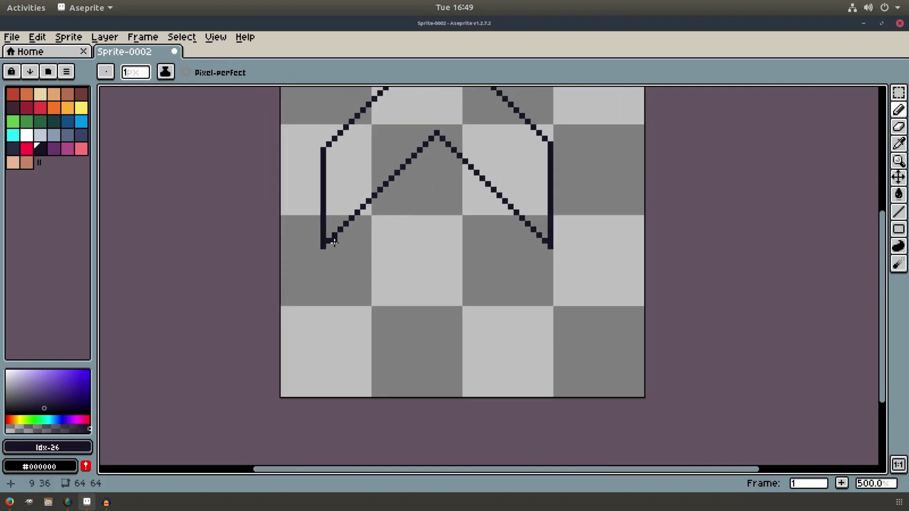
mouse_move(335, 238)
mouse_down()
mouse_move(334, 384)
mouse_move(356, 392)
mouse_up()
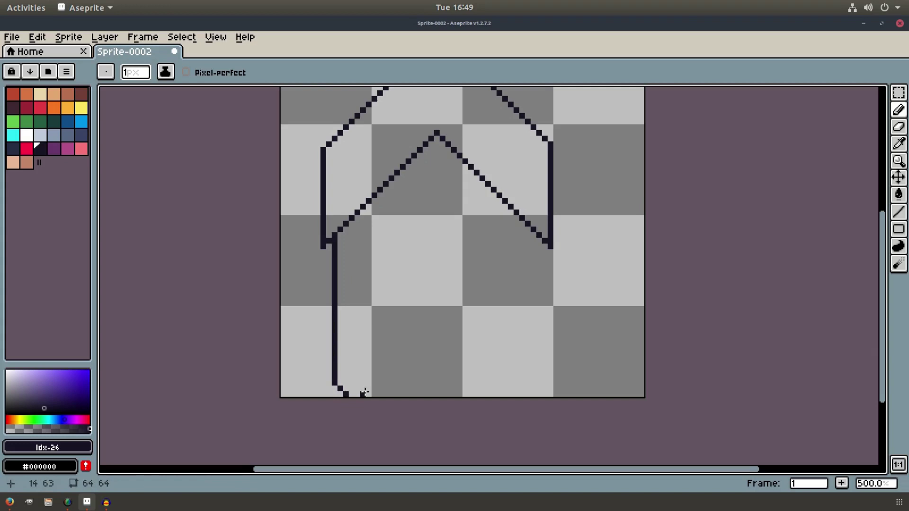
drag(540, 241, 537, 385)
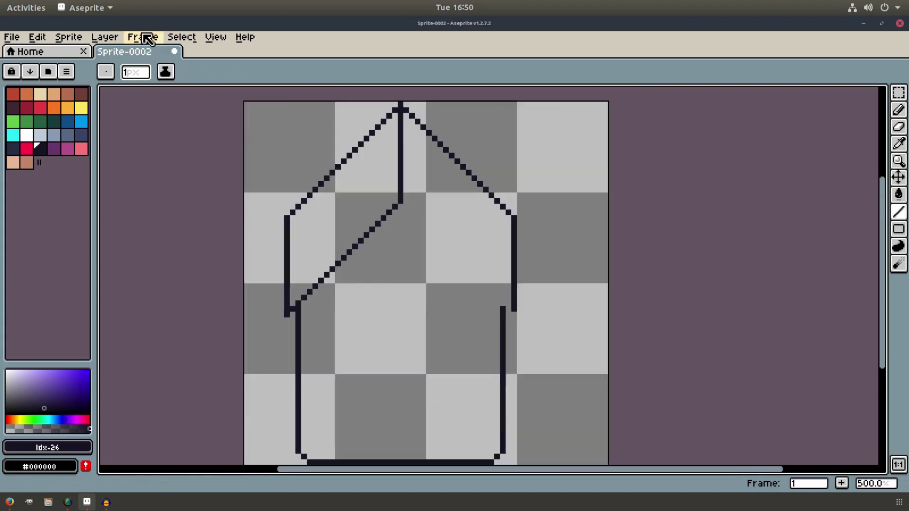
- Set the grid to 1 px width and 1 px height
click(181, 37)
mouse_move(225, 102)
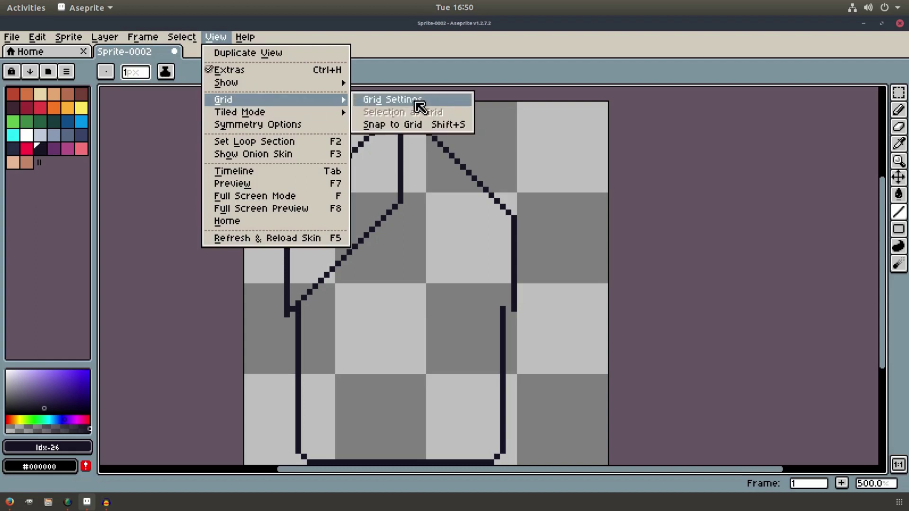
click(416, 105)
click(447, 261)
text(1)
click(507, 263)
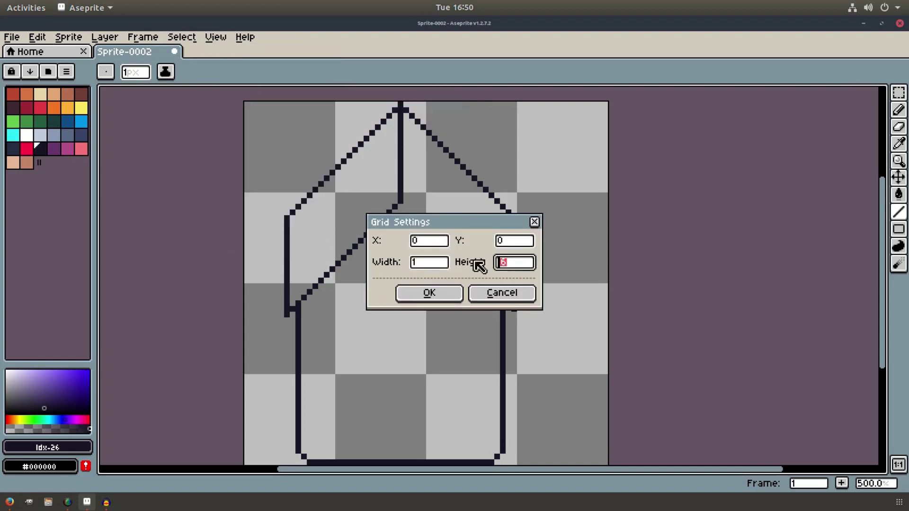
text(1)
click(453, 293)
drag(433, 240, 450, 240)
drag(407, 212, 408, 206)
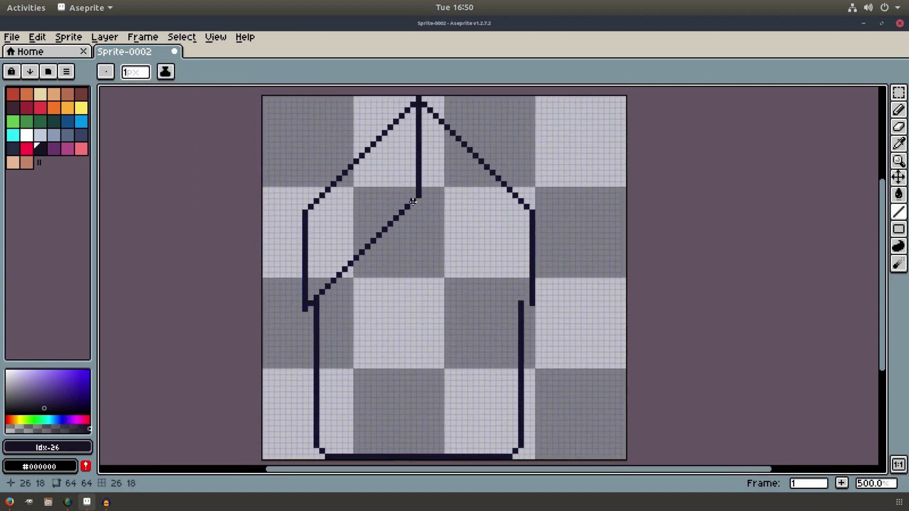
click(305, 213)
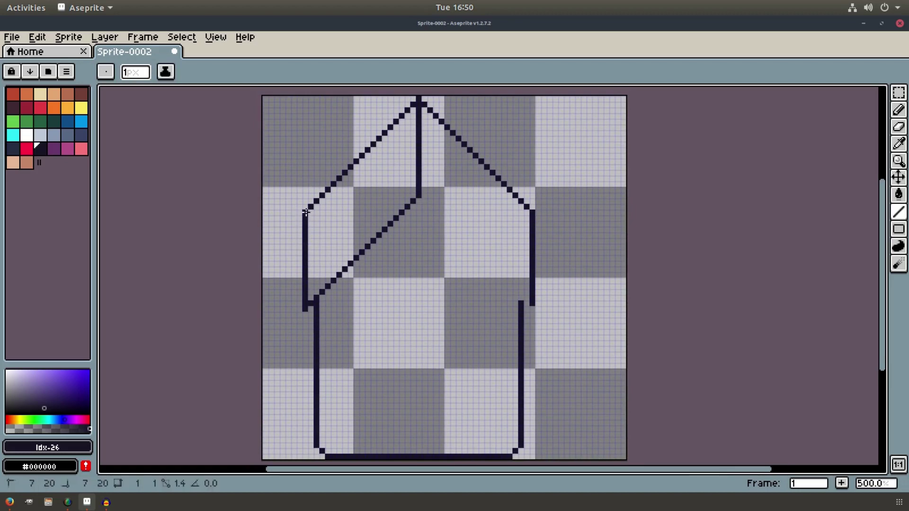
drag(529, 213, 305, 213)
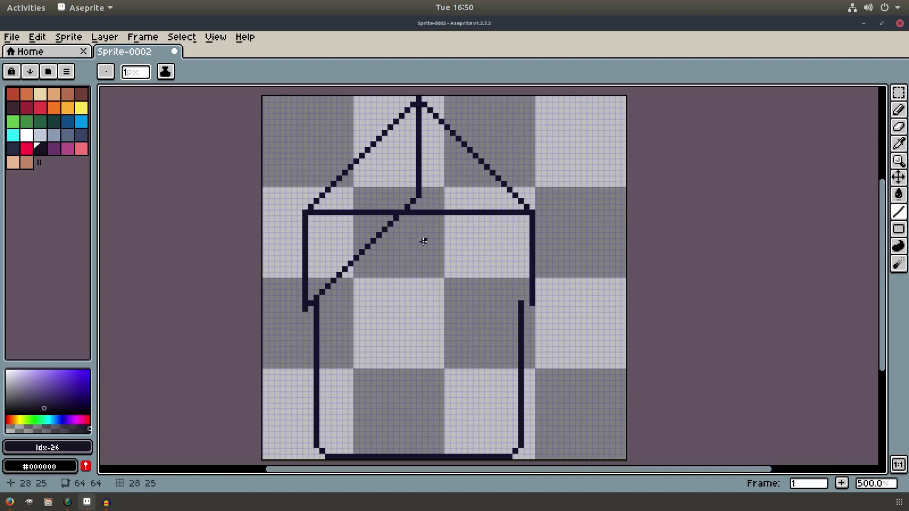
key(ctrl+z)
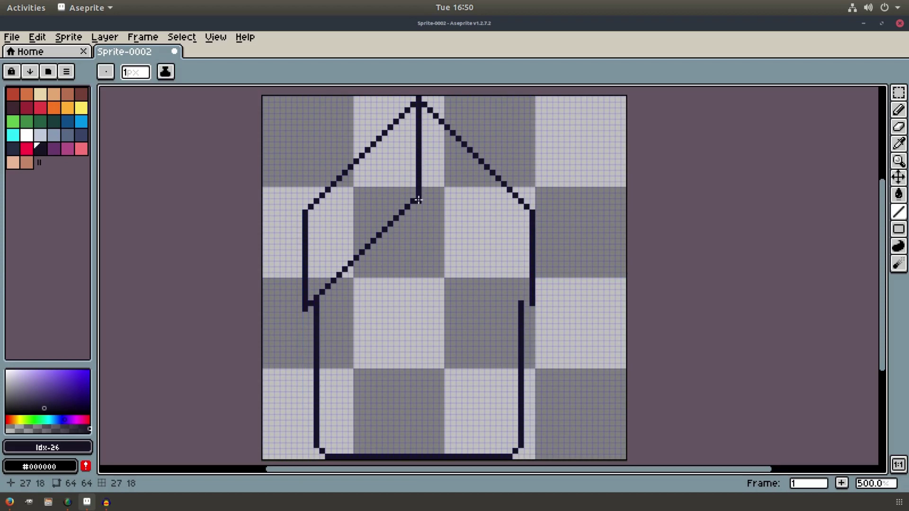
- Draw the front roof's lower right diagonal from the centre line's end down to the right roof edge
drag(423, 202, 533, 308)
scroll(539, 197, down, 1)
drag(526, 270, 525, 240)
drag(514, 386, 503, 338)
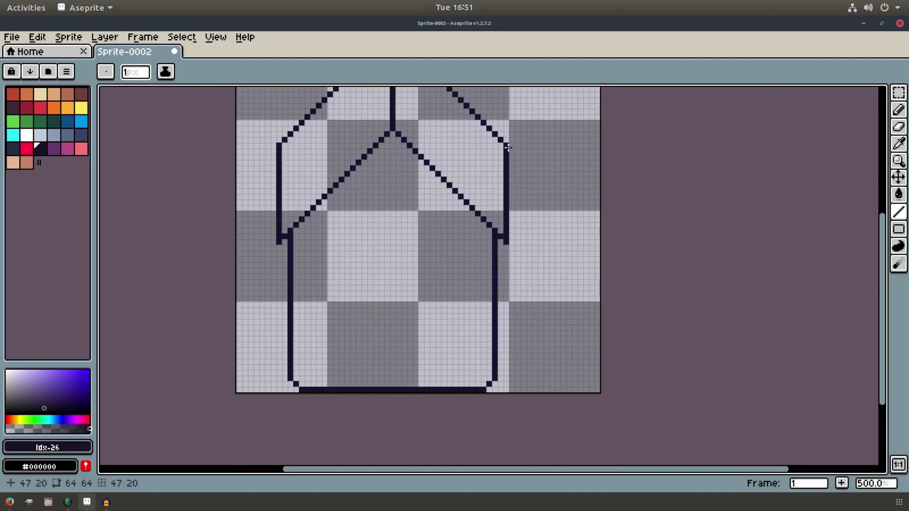
- Extend the right roof slope with upper and lower diagonals closed by a vertical edge near the canvas's right side
drag(507, 147, 586, 316)
drag(495, 232, 586, 321)
scroll(530, 285, up, 3)
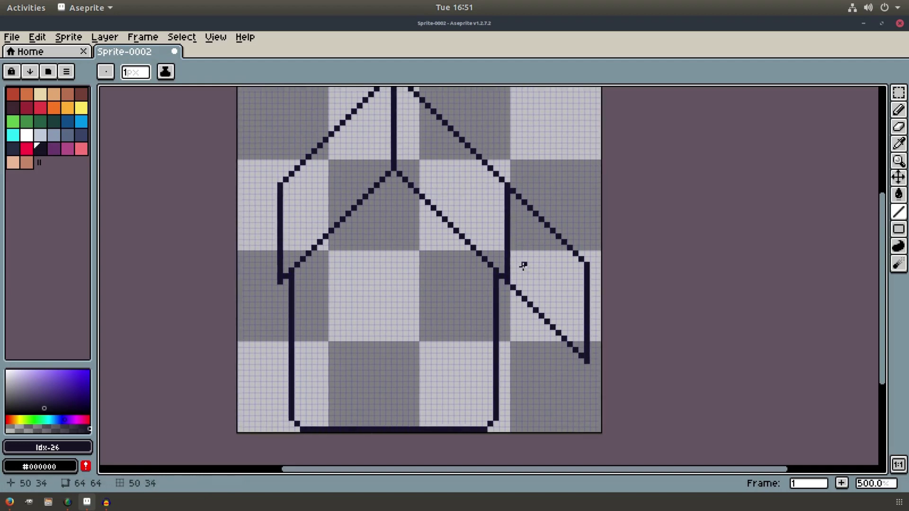
- Erase the old vertical edge dividing the right roof slope from its extension
key(e)
drag(507, 279, 505, 199)
scroll(505, 223, down, 2)
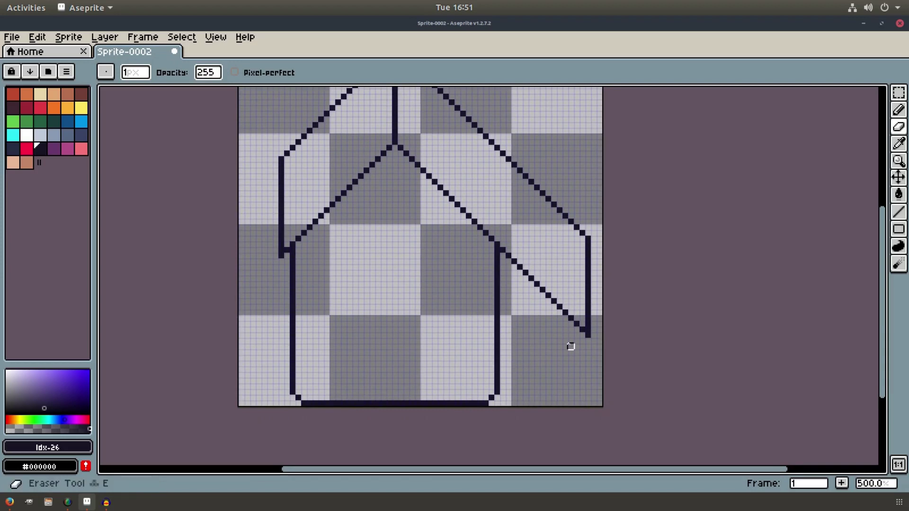
- Draw the side wall under the extended roof, with a chamfered lower corner and a base line meeting the front wall
key(b)
drag(617, 270, 623, 305)
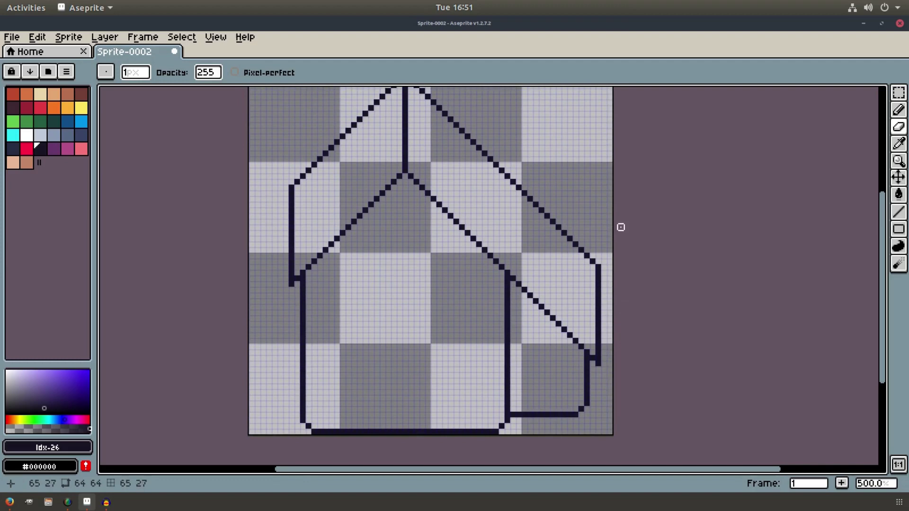
mouse_move(627, 216)
mouse_down()
mouse_move(648, 205)
mouse_move(641, 276)
mouse_move(649, 197)
mouse_move(645, 238)
mouse_move(643, 229)
mouse_up()
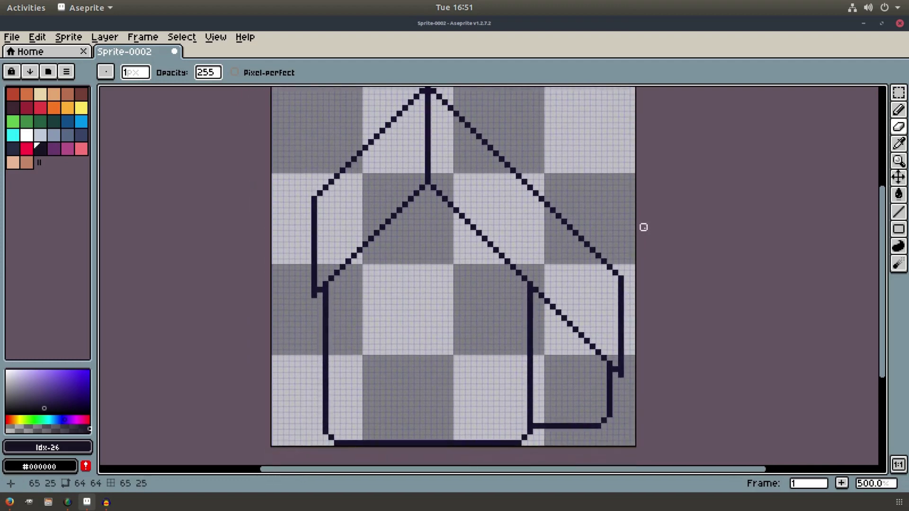
drag(580, 244, 610, 211)
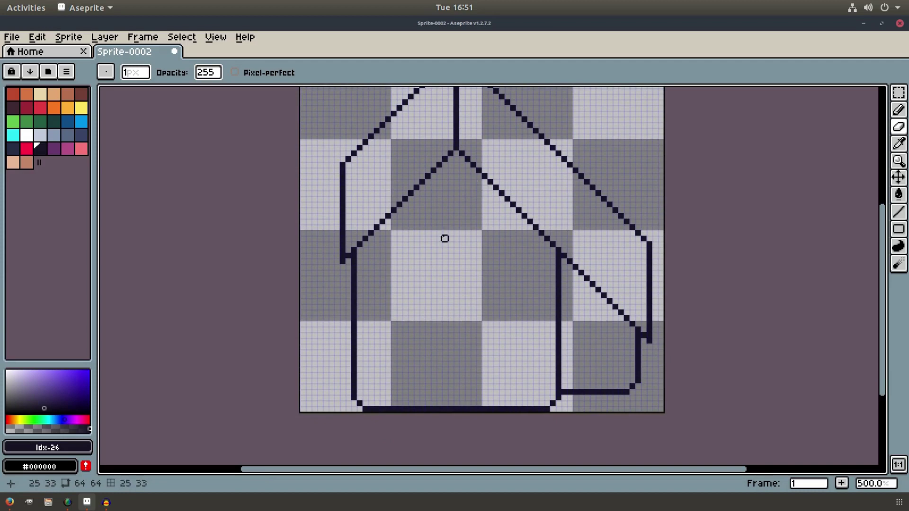
- Add a parallel second line beneath the left roof slope's lower edge and erase the leftover pixel at its corner
key(l)
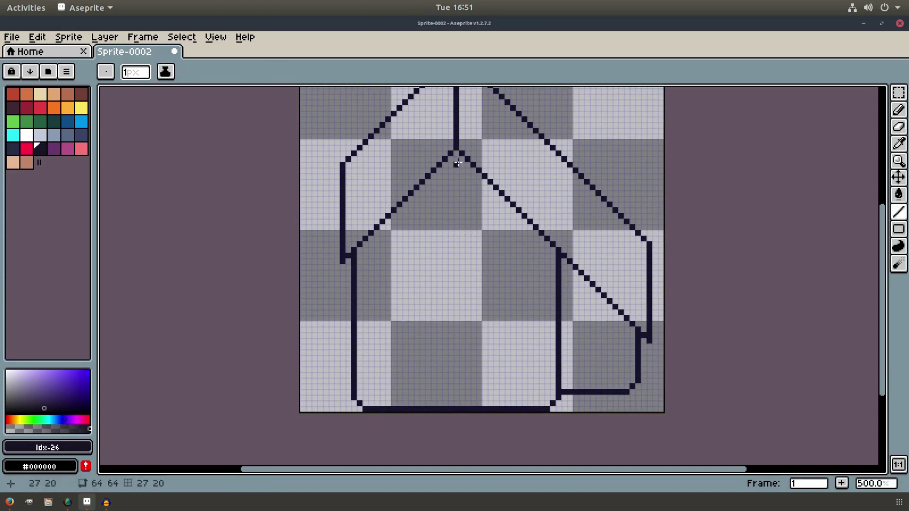
drag(457, 159, 344, 271)
click(342, 267)
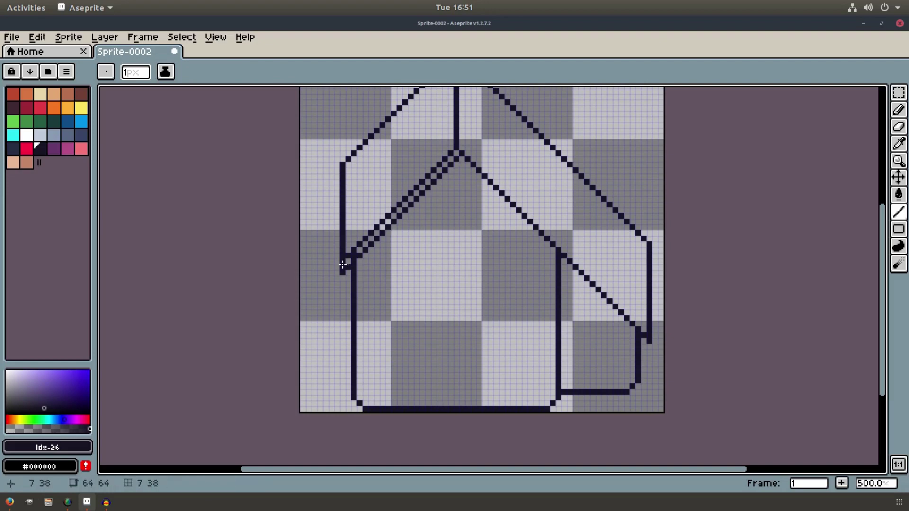
key(e)
click(354, 255)
drag(527, 220, 511, 229)
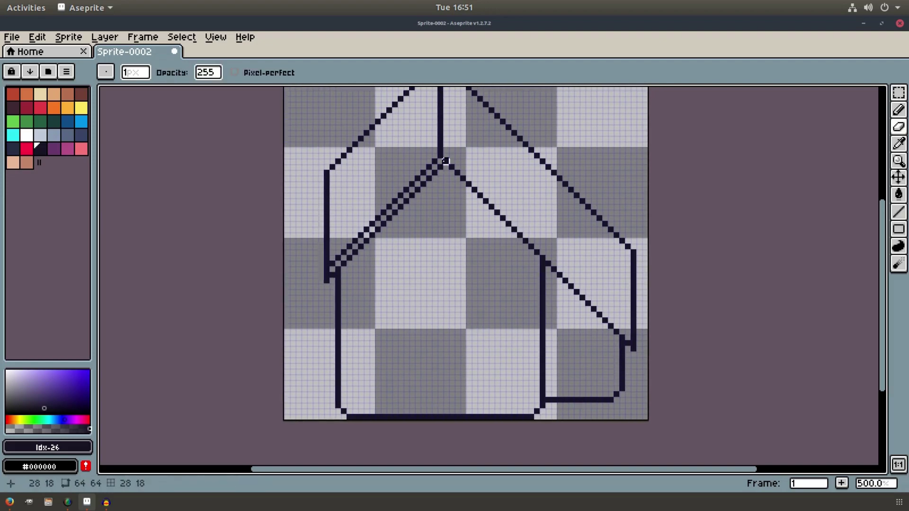
- Add a pixel joining the bottom end of the left roof edge to the front wall
key(b)
click(332, 281)
key(e)
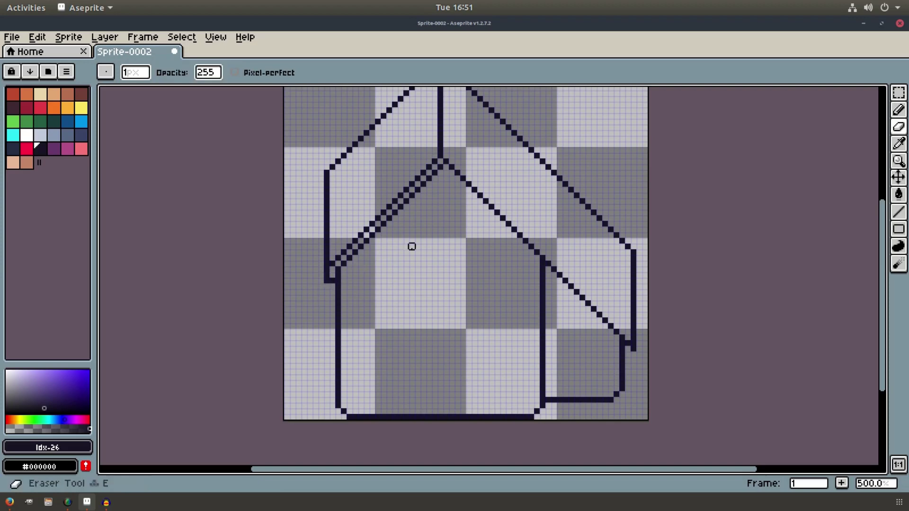
drag(439, 246, 430, 254)
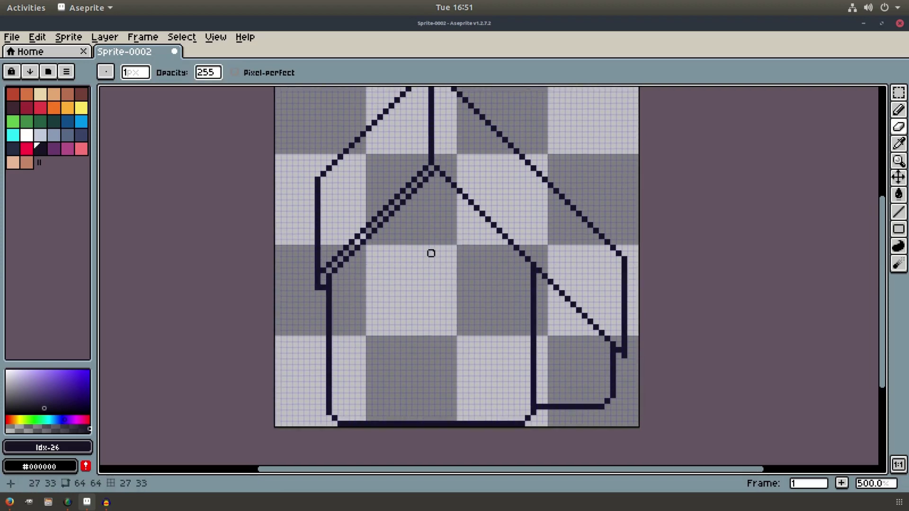
key(b)
drag(432, 175, 608, 352)
key(ctrl+z)
- Draw a 34 px parallel line beneath the right roof slope's lower edge, then extend its end edge downward and erase the leftover corner pixel
key(l)
drag(431, 172, 617, 360)
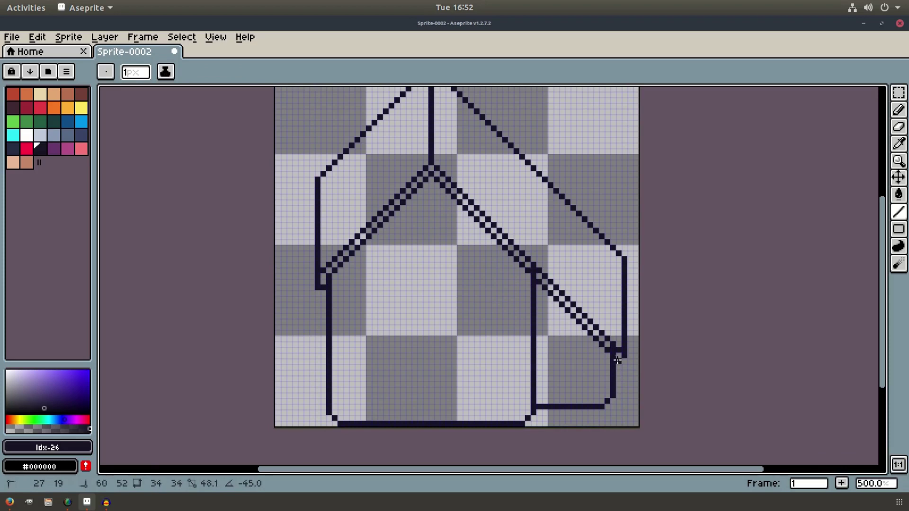
drag(623, 367, 624, 367)
click(624, 361)
key(e)
click(612, 350)
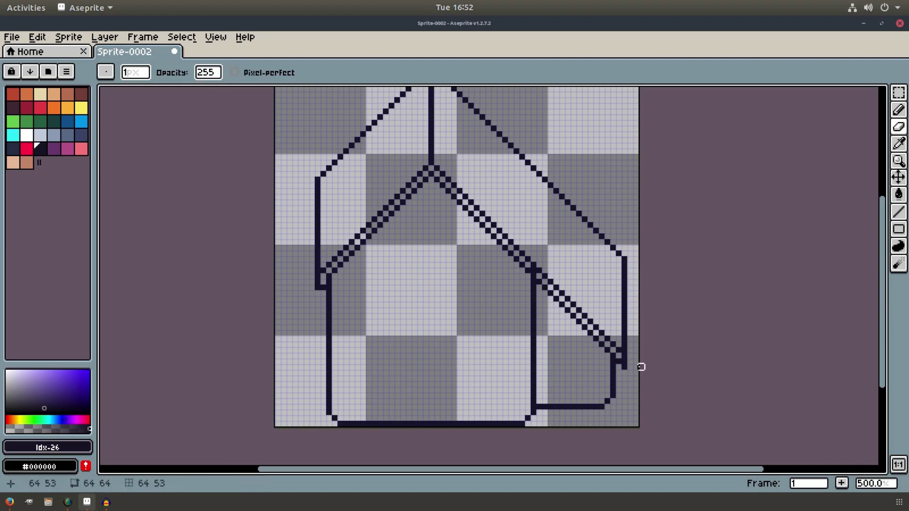
key(e)
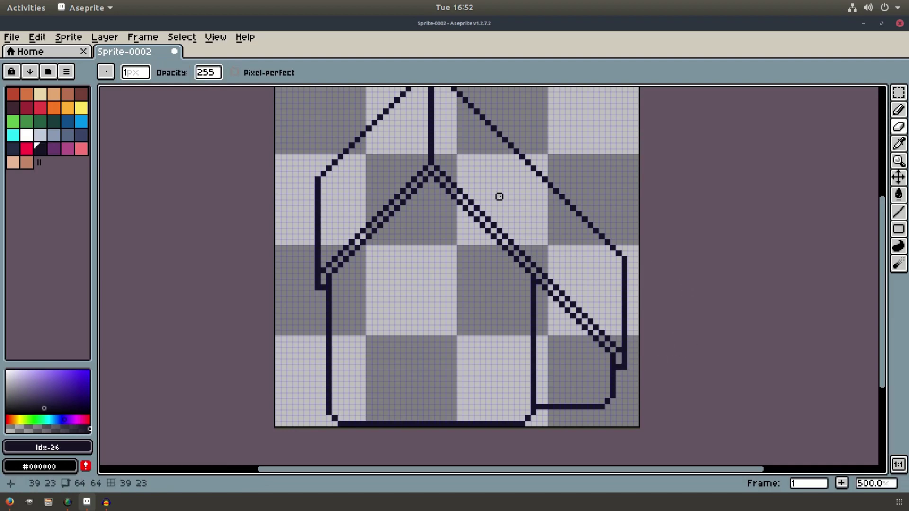
- Raise the bottom closing pixels of both the right and left roof ends by one pixel
scroll(497, 197, up, 3)
scroll(518, 206, down, 2)
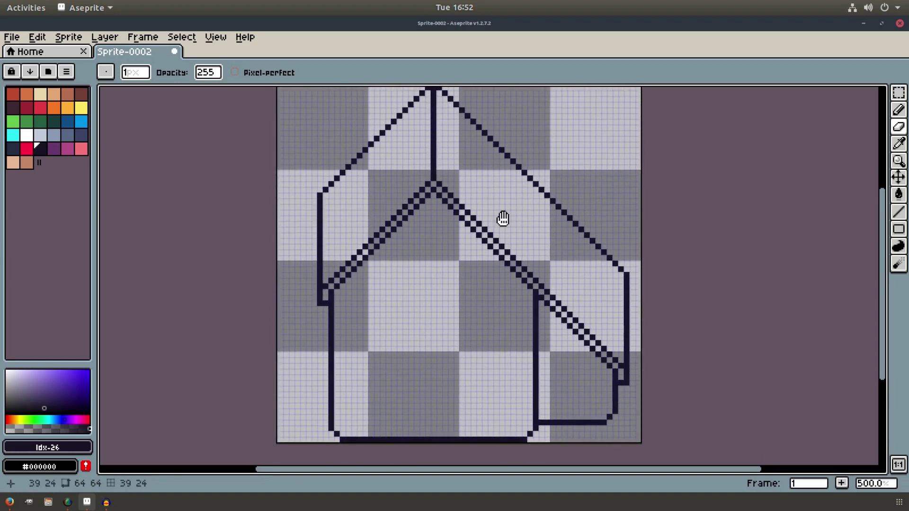
scroll(501, 226, down, 2)
key(b)
click(625, 364)
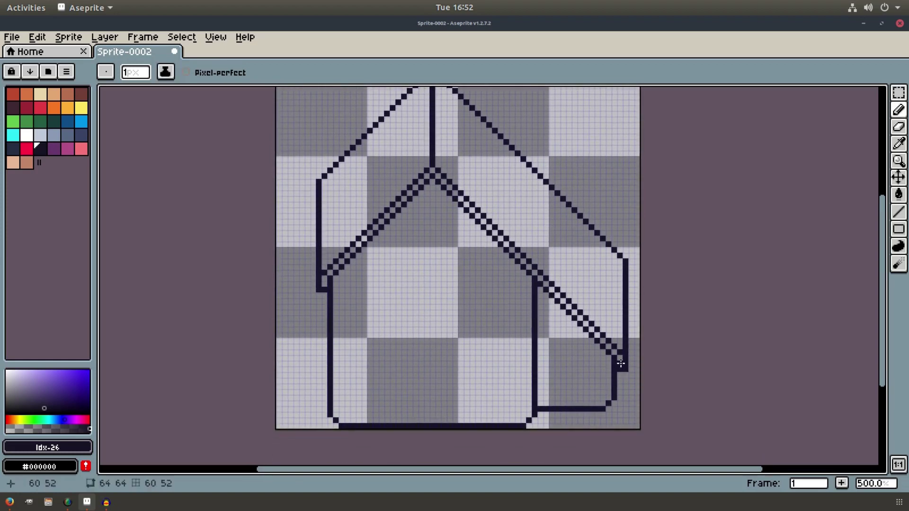
key(e)
key(b)
click(324, 283)
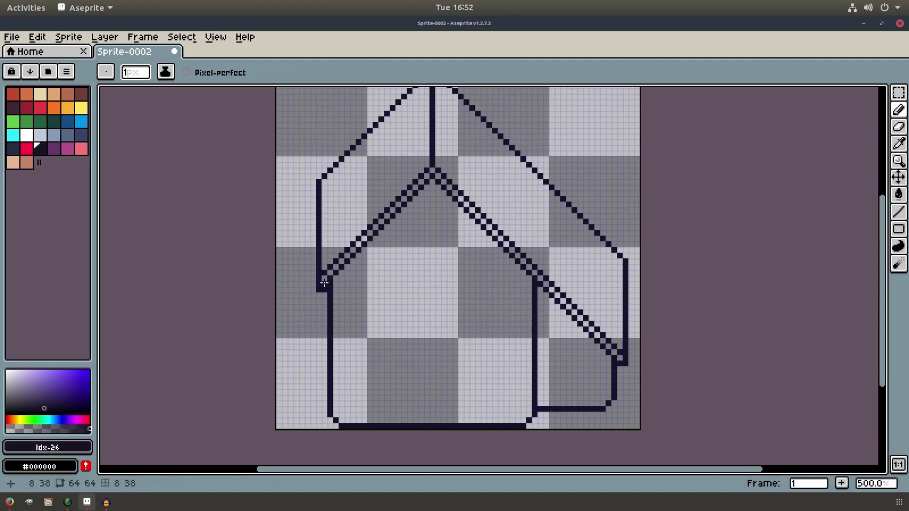
key(e)
- Erase the topmost pixel at the roof's peak
scroll(319, 332, up, 5)
scroll(319, 331, right, 3)
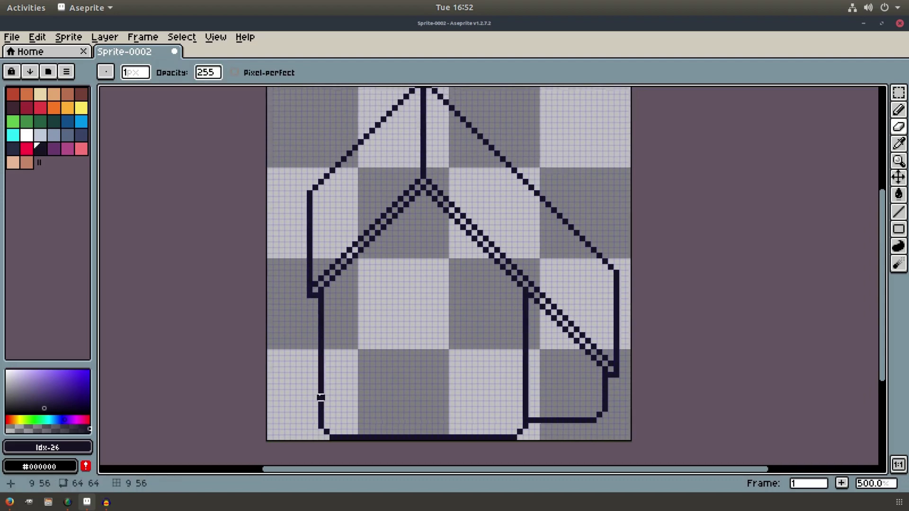
scroll(322, 370, down, 1)
click(411, 99)
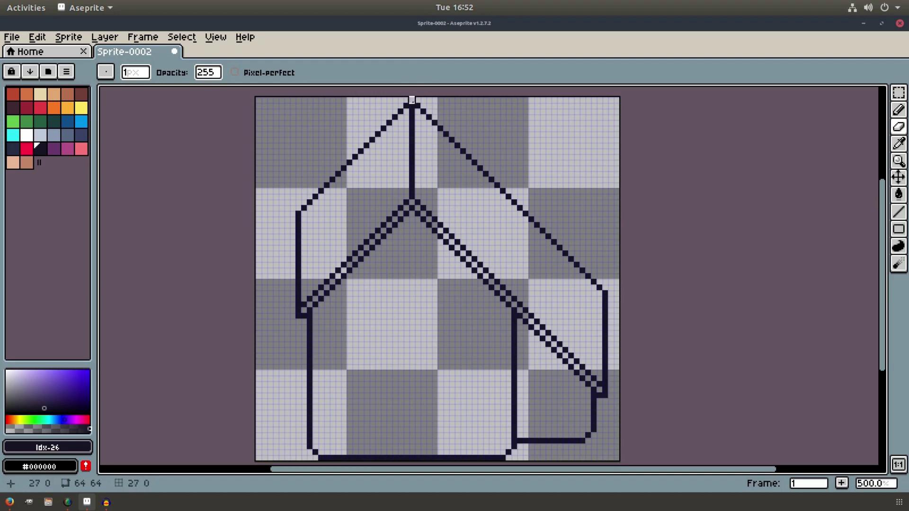
- Outline a door about 10 px wide and 16 px tall, rising from the front wall's base line
scroll(416, 142, down, 2)
scroll(419, 199, up, 1)
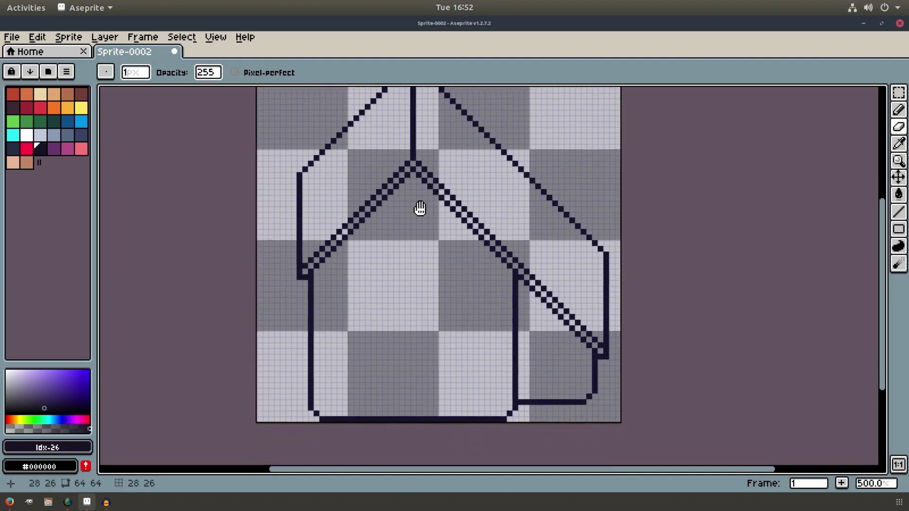
key(b)
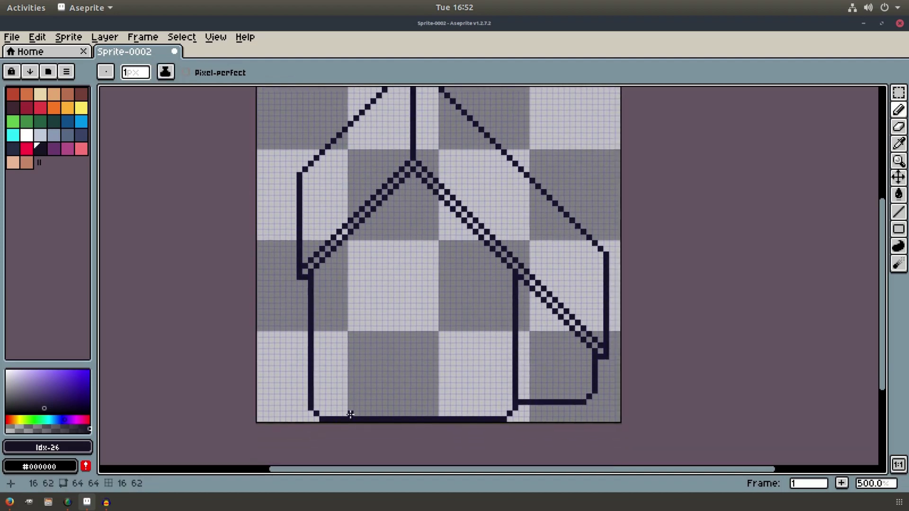
mouse_move(351, 415)
mouse_down()
mouse_move(351, 310)
mouse_move(351, 323)
mouse_up()
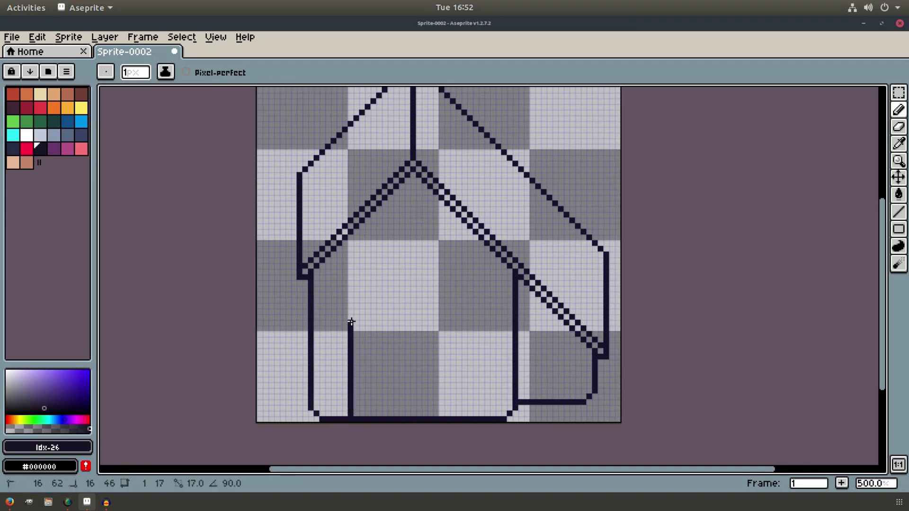
shift+click(351, 328)
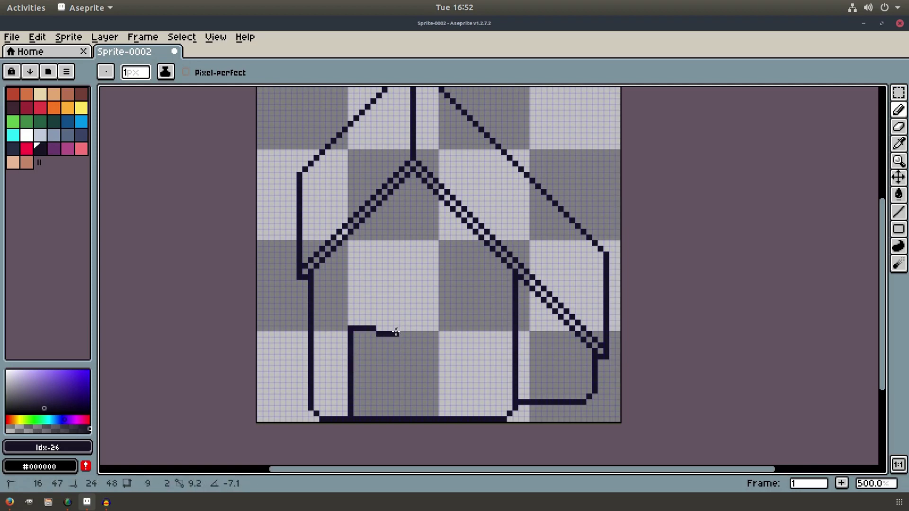
mouse_move(400, 328)
mouse_down()
mouse_move(391, 308)
mouse_move(400, 278)
mouse_move(401, 328)
mouse_up()
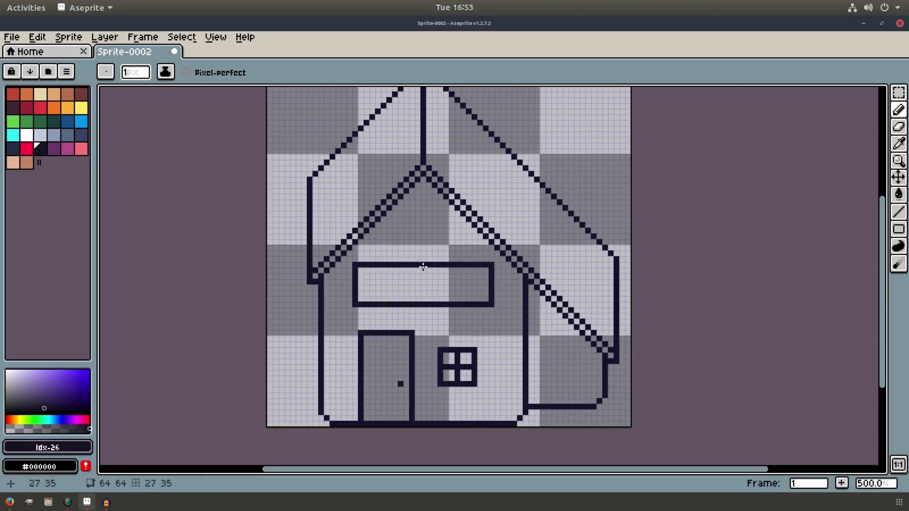
- Divide the wide window above the door into four panes and move its bottom edge one pixel lower
drag(420, 265, 421, 297)
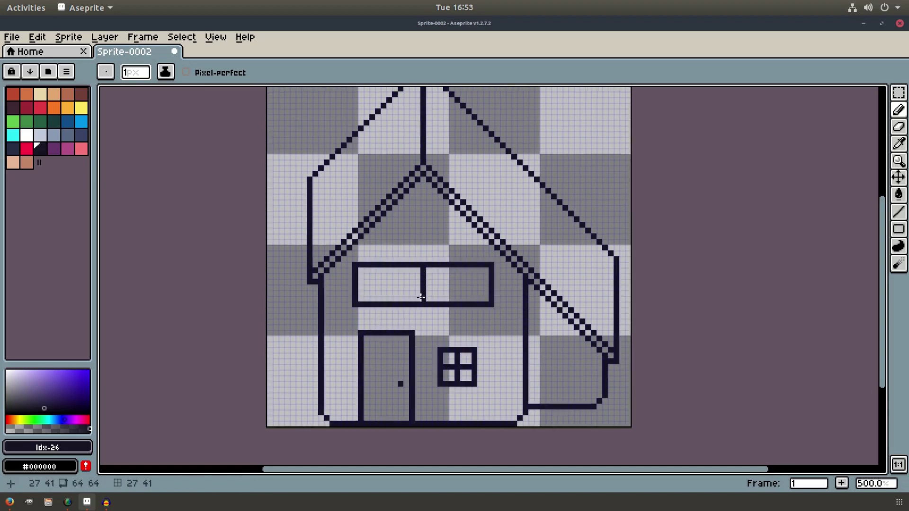
drag(361, 287, 487, 288)
key(w)
key(e)
drag(359, 305, 487, 305)
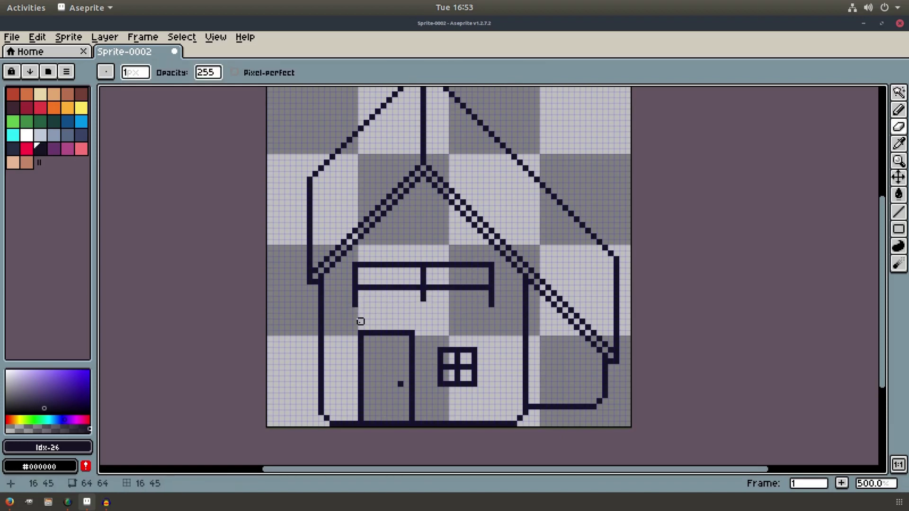
key(b)
shift+click(491, 309)
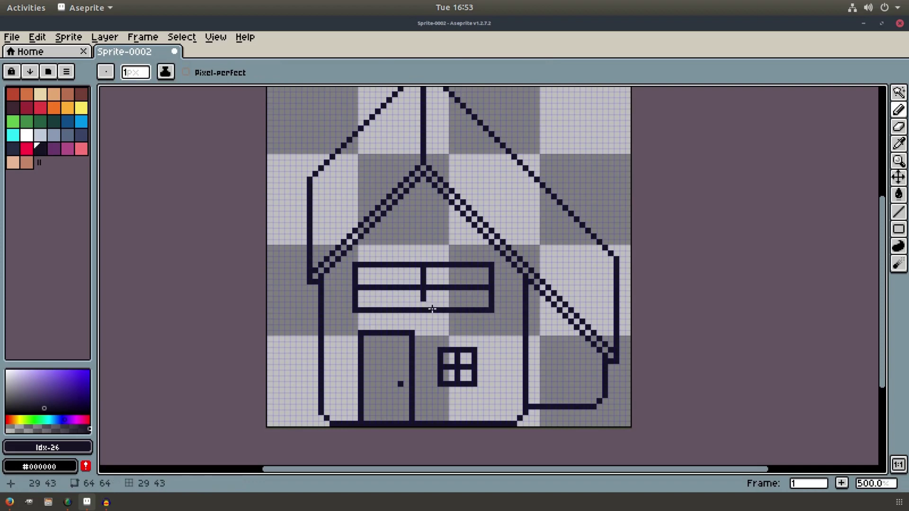
- Draw a triangular window with crossing bars above the wide window, centred under the gable
scroll(438, 299, down, 2)
scroll(583, 274, up, 3)
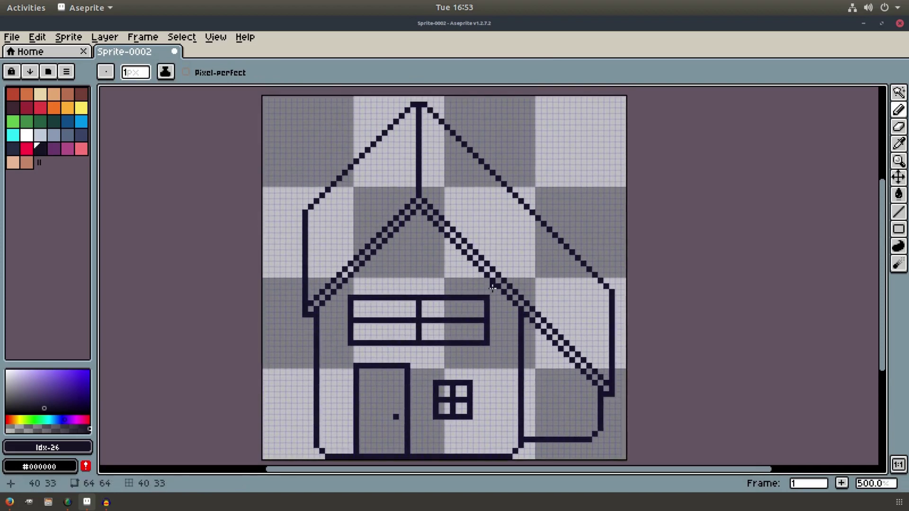
mouse_move(373, 286)
mouse_down()
mouse_move(463, 286)
mouse_move(417, 236)
mouse_move(373, 286)
mouse_move(375, 308)
mouse_move(372, 286)
mouse_up()
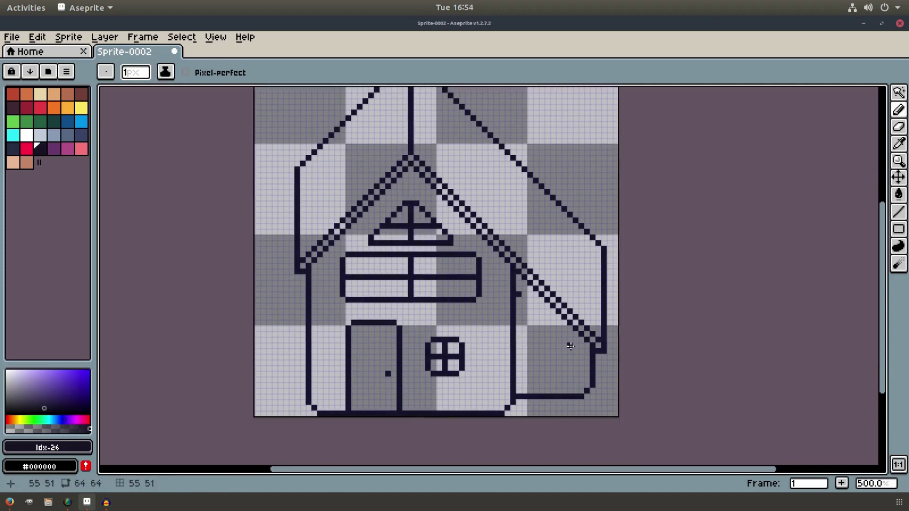
- Draw an inset diagonal and vertical edge inside the side wall, parallel to the roof edge and the outer wall
mouse_move(516, 291)
mouse_down()
mouse_move(581, 357)
mouse_move(575, 349)
mouse_move(575, 396)
mouse_move(560, 393)
mouse_up()
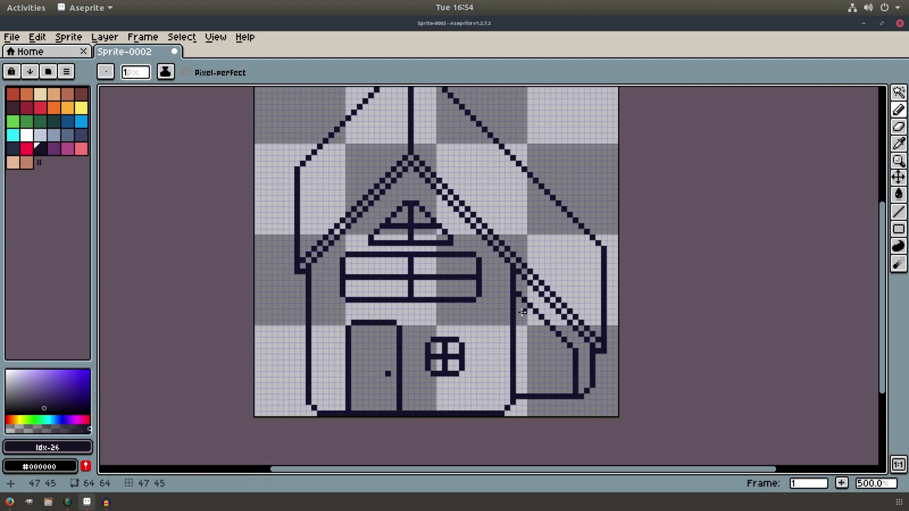
- Fill both roof slopes with the dark reddish brown at palette index 5
mouse_move(547, 296)
mouse_down()
mouse_move(555, 335)
mouse_move(509, 333)
mouse_up()
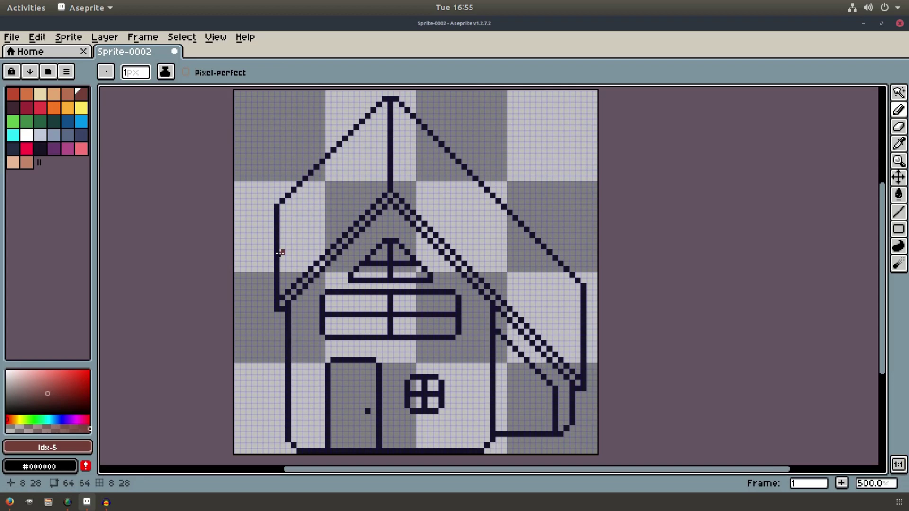
key(g)
click(306, 206)
click(438, 183)
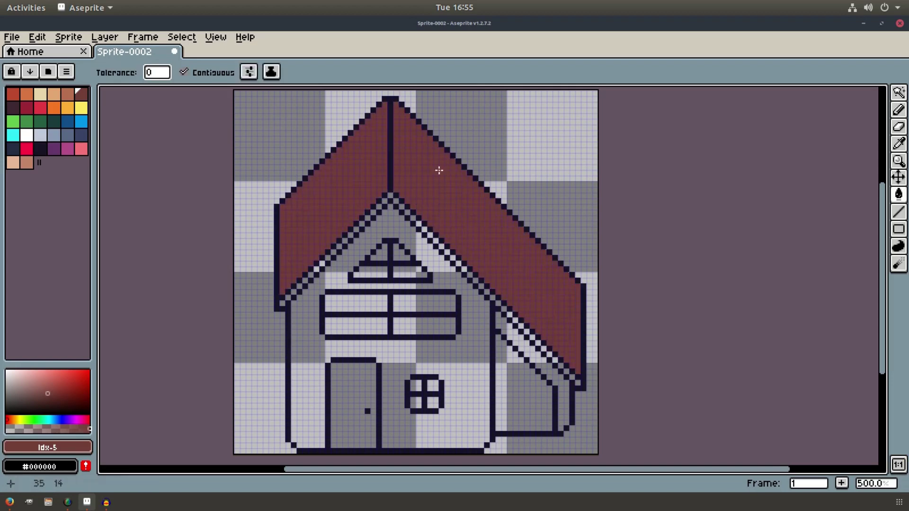
click(192, 38)
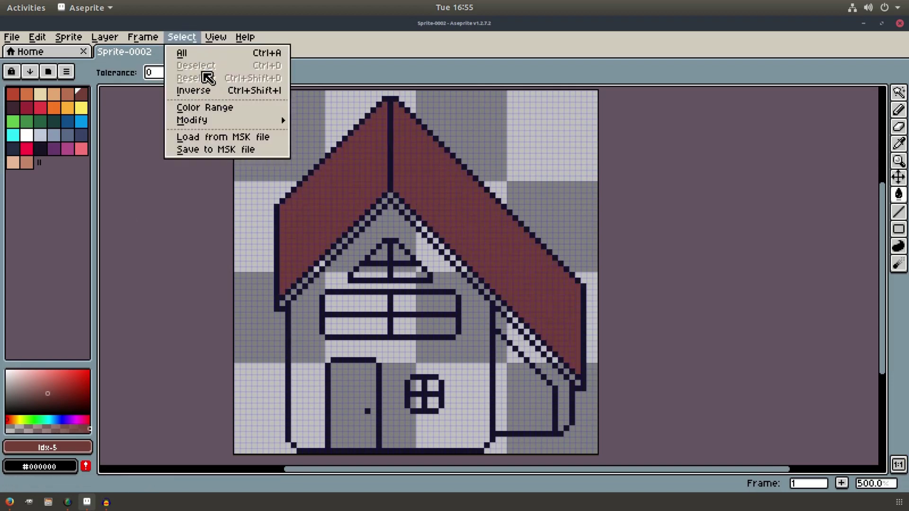
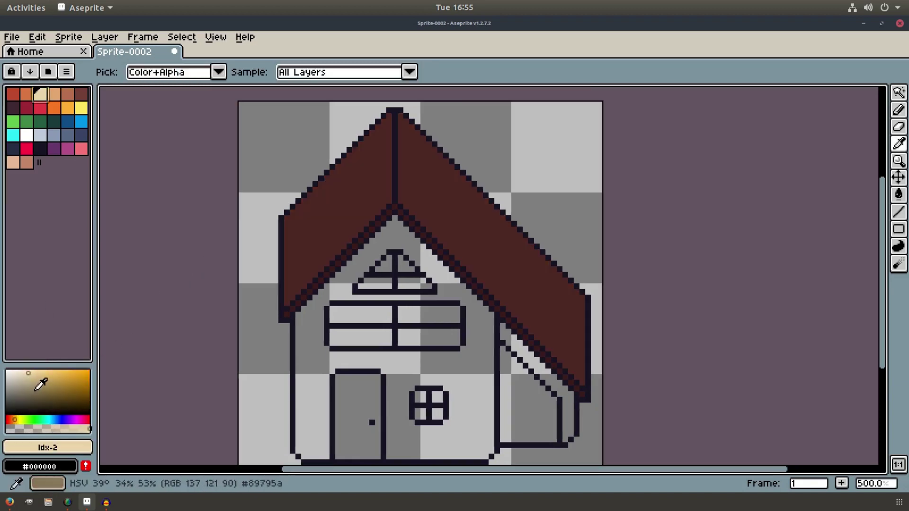
- Mix a muted beige (hue 49°, saturation 17, value 79) and fill the front wall and the side wall's border strip
click(33, 379)
drag(17, 418, 17, 420)
drag(28, 377, 21, 380)
key(g)
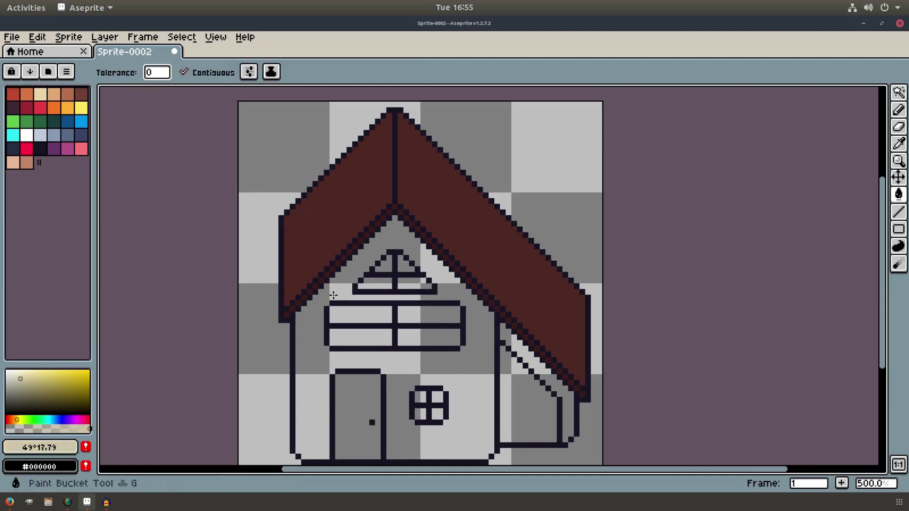
click(331, 294)
scroll(358, 305, down, 1)
click(527, 338)
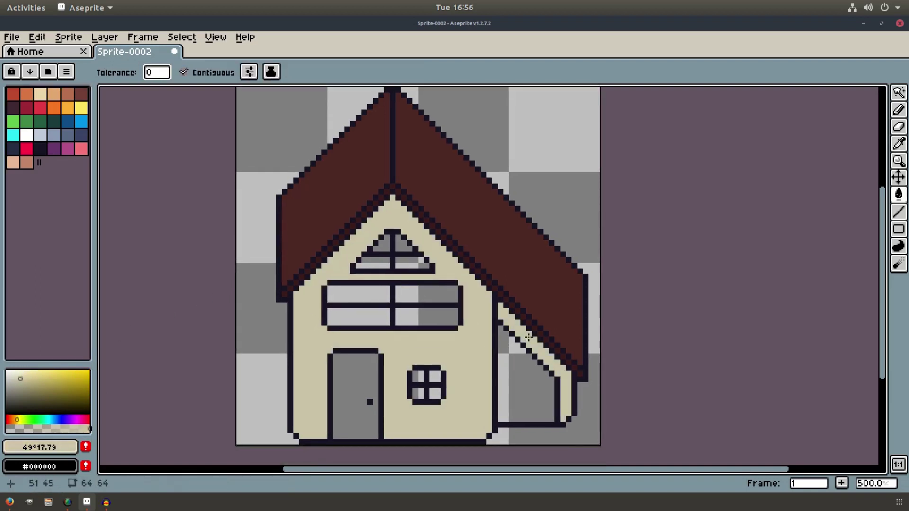
- Fill all the window panes with the bright blue at palette index 17
scroll(569, 270, down, 1)
scroll(372, 260, up, 1)
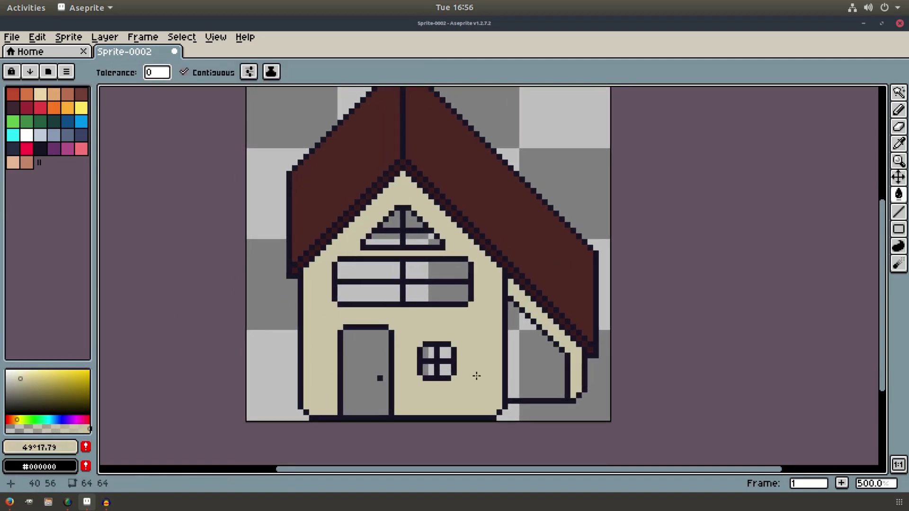
scroll(405, 266, up, 1)
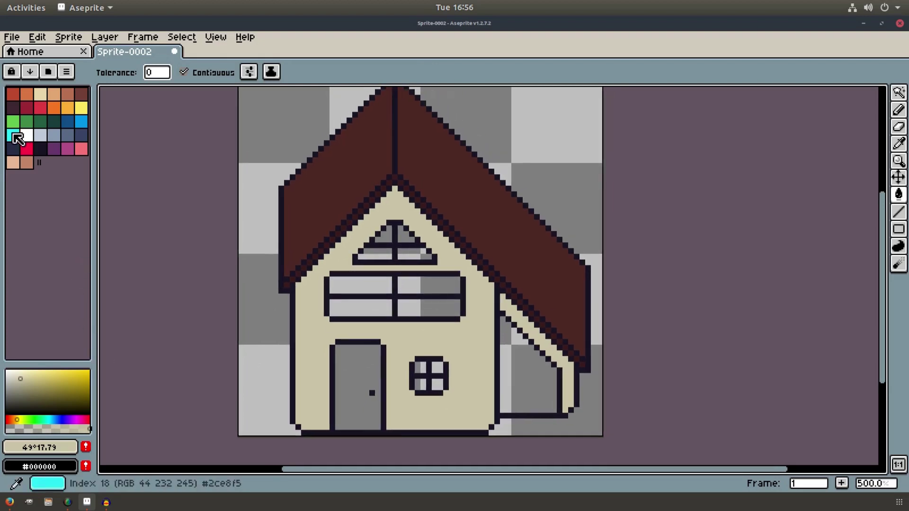
click(83, 122)
click(379, 286)
click(409, 284)
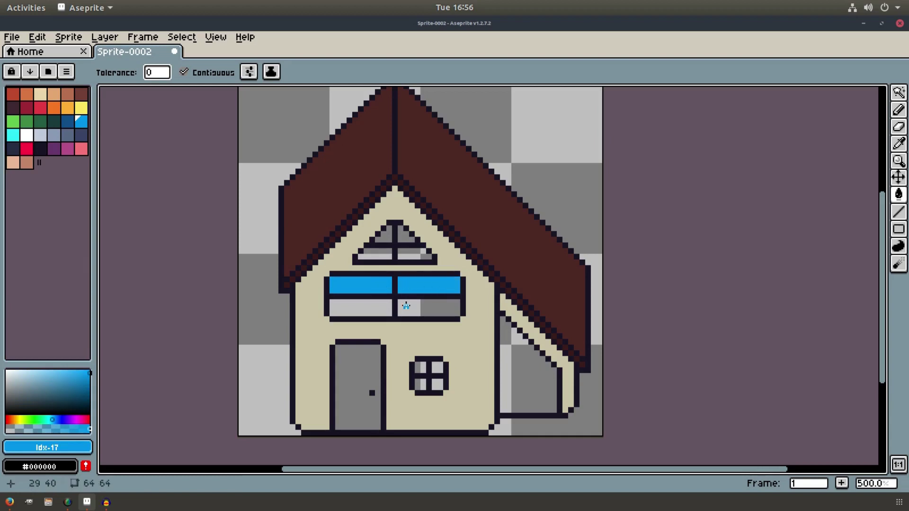
click(406, 306)
click(370, 307)
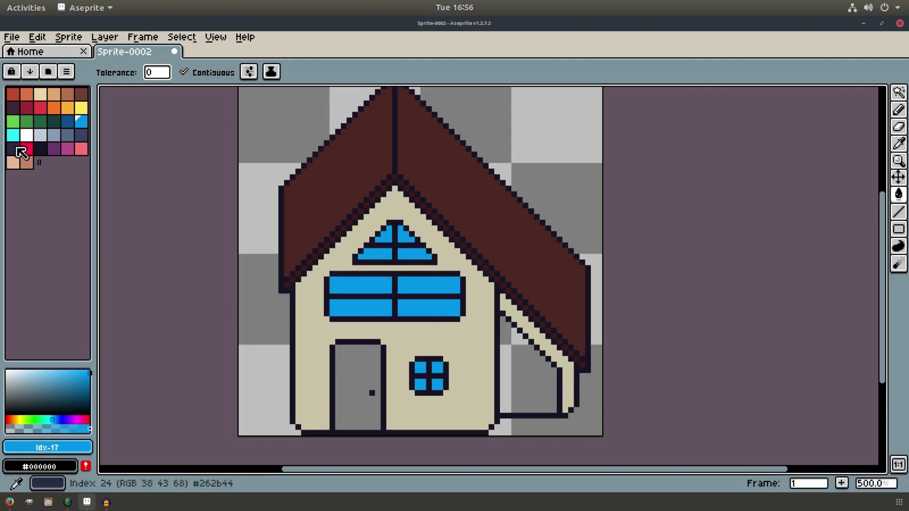
- Fill the door with dark red, adjusted to a more saturated pure red hue
click(26, 108)
click(351, 369)
drag(69, 387, 79, 381)
click(6, 420)
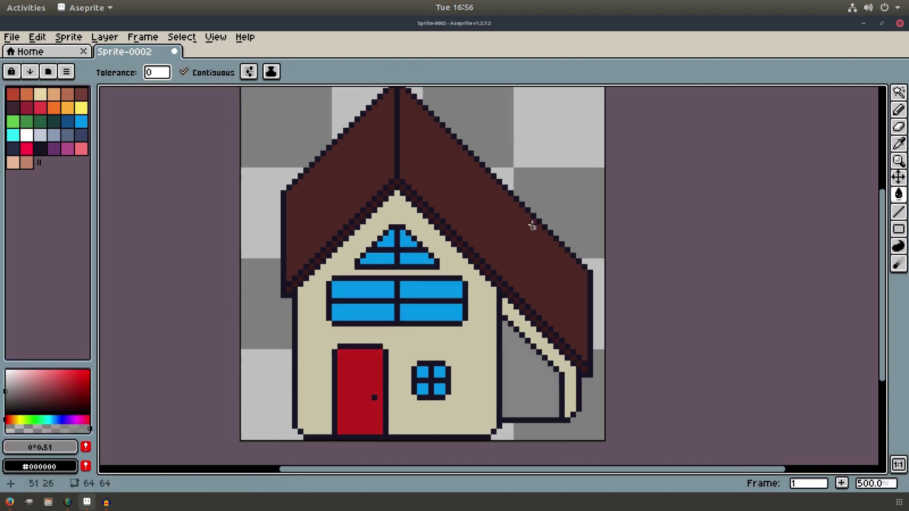
- Dot diagonal glare streaks across the window panes in a pale off-white (hue 192°, saturation 1, value 84)
drag(324, 249, 324, 257)
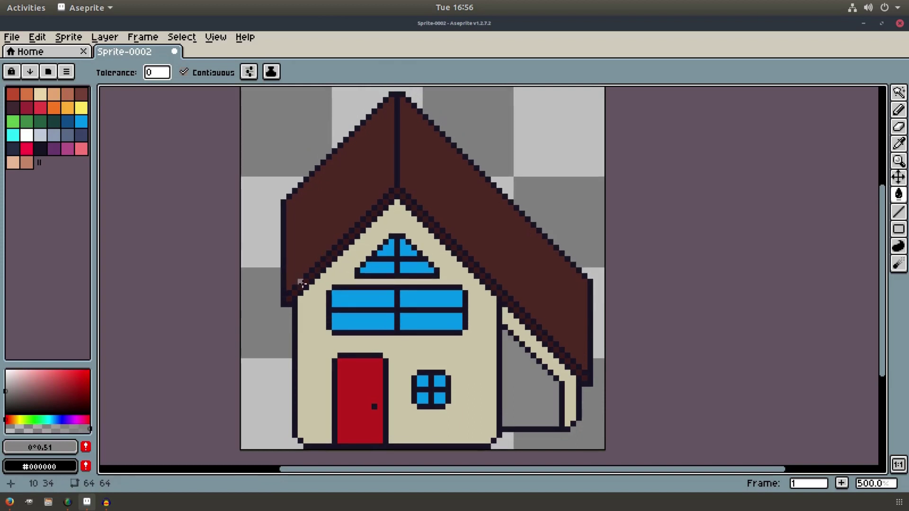
click(27, 136)
drag(5, 372, 7, 378)
mouse_move(363, 293)
mouse_down()
mouse_move(352, 305)
mouse_move(391, 294)
mouse_move(385, 299)
mouse_up()
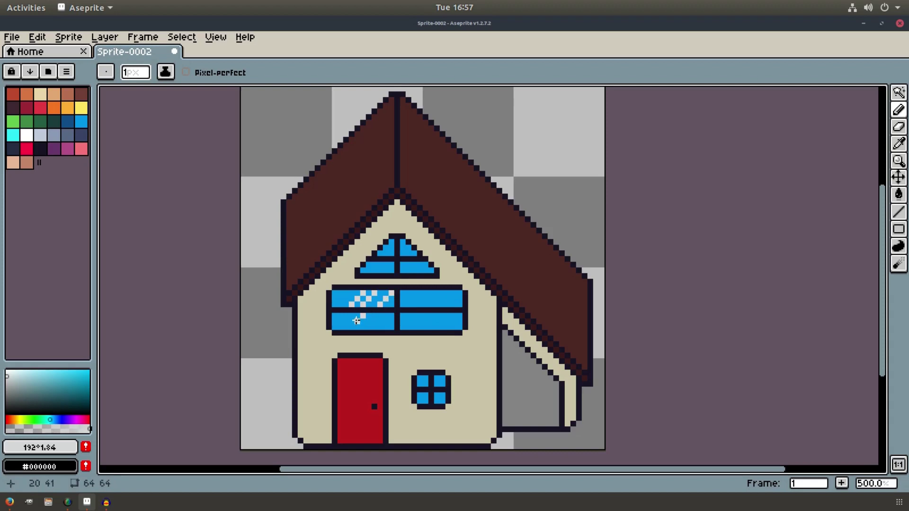
drag(356, 320, 351, 326)
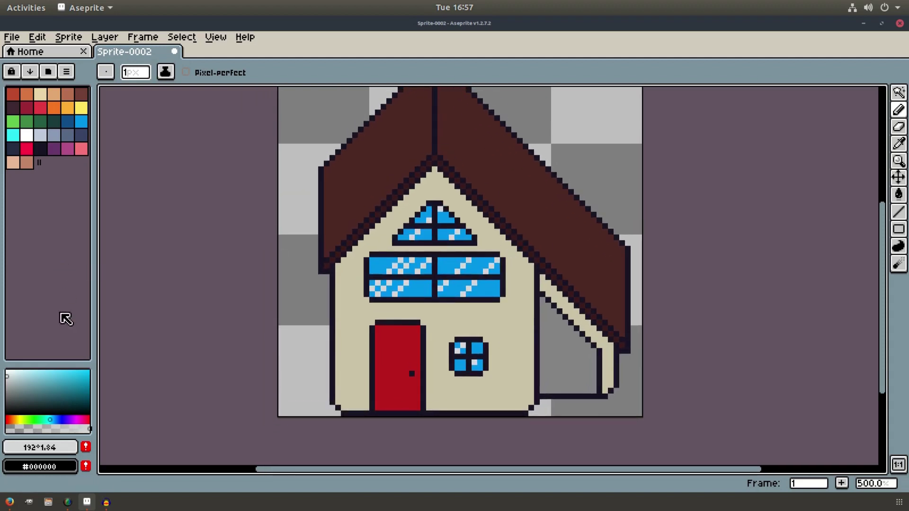
- Replace the off-white glare colour on all window panes with a light cyan-blue
click(41, 39)
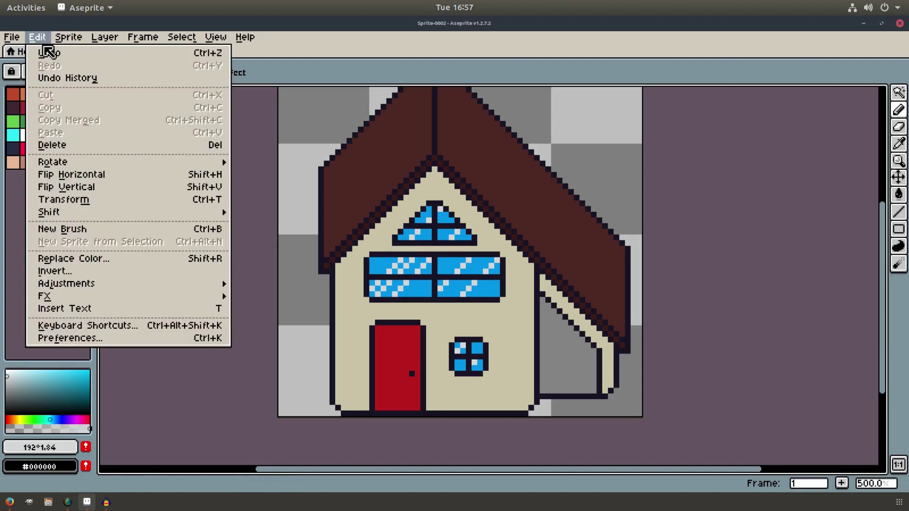
click(91, 267)
drag(387, 235, 599, 234)
click(634, 254)
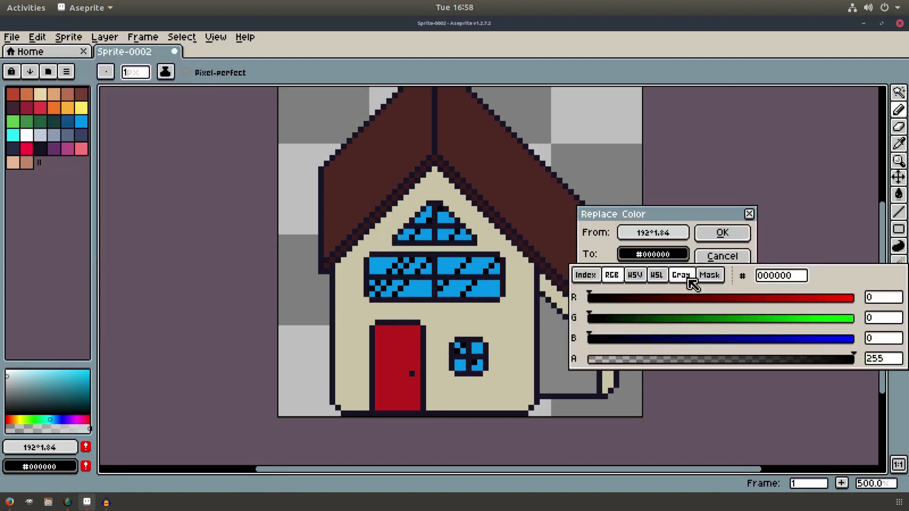
click(637, 281)
drag(631, 300, 698, 338)
click(722, 233)
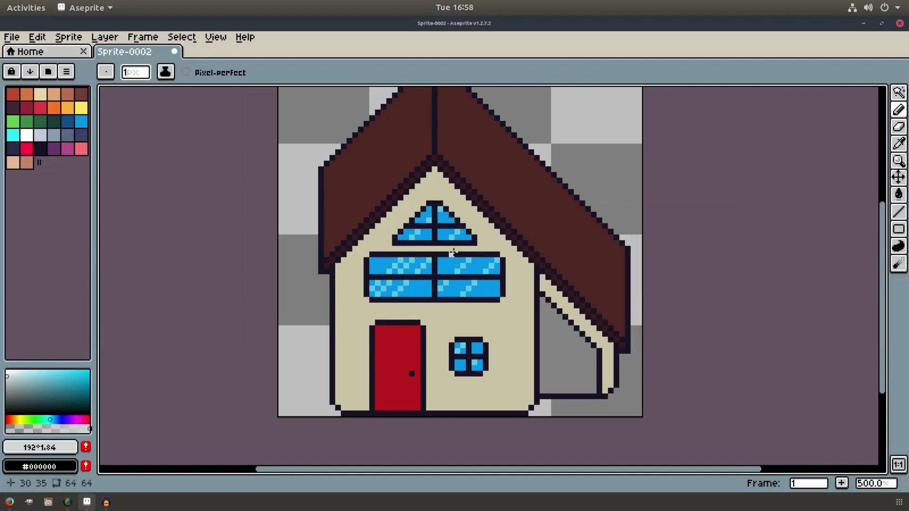
- Mix a slightly darker roof brown (hue 4°, saturation 52, value 25) and draw vertical shingle lines across the left roof slope
scroll(308, 190, up, 3)
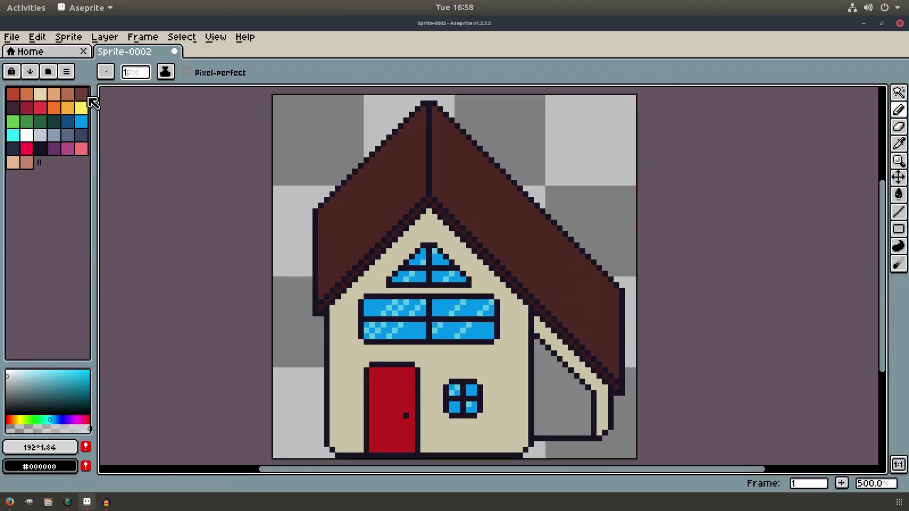
key(i)
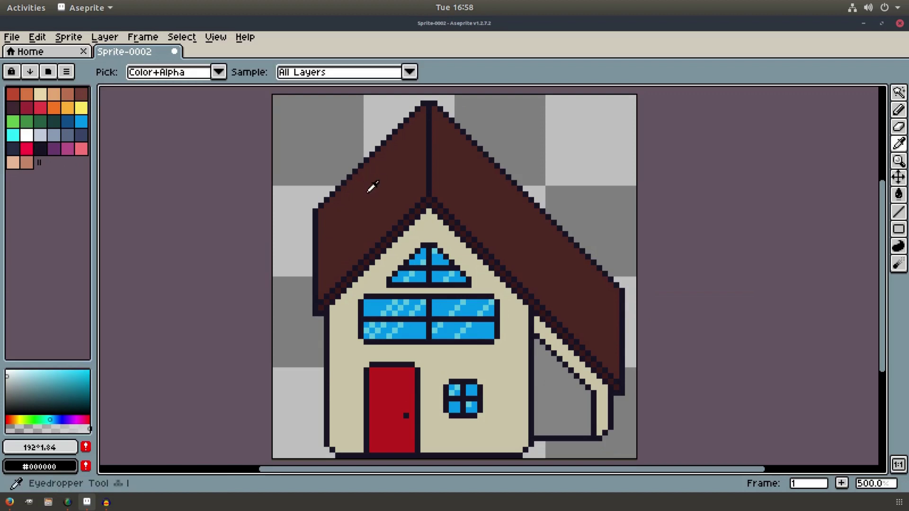
click(395, 175)
click(49, 403)
key(b)
drag(329, 234, 337, 241)
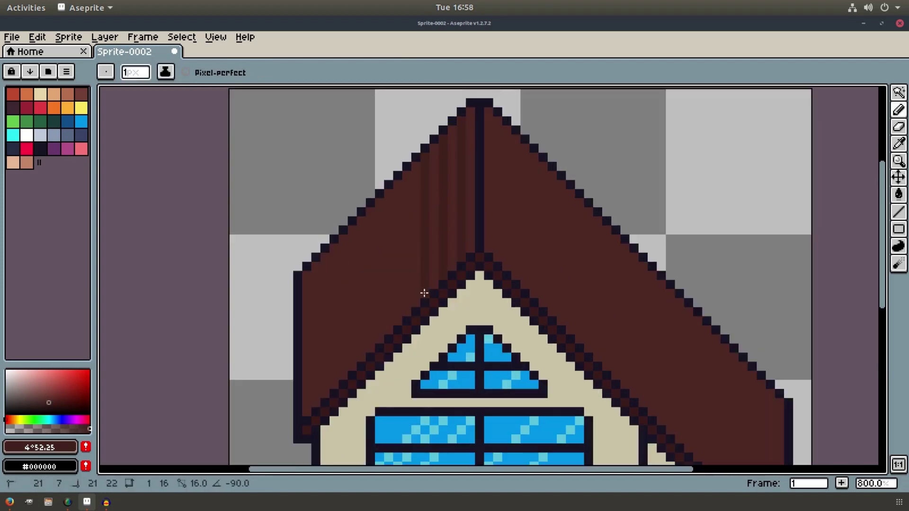
shift+click(425, 292)
click(406, 174)
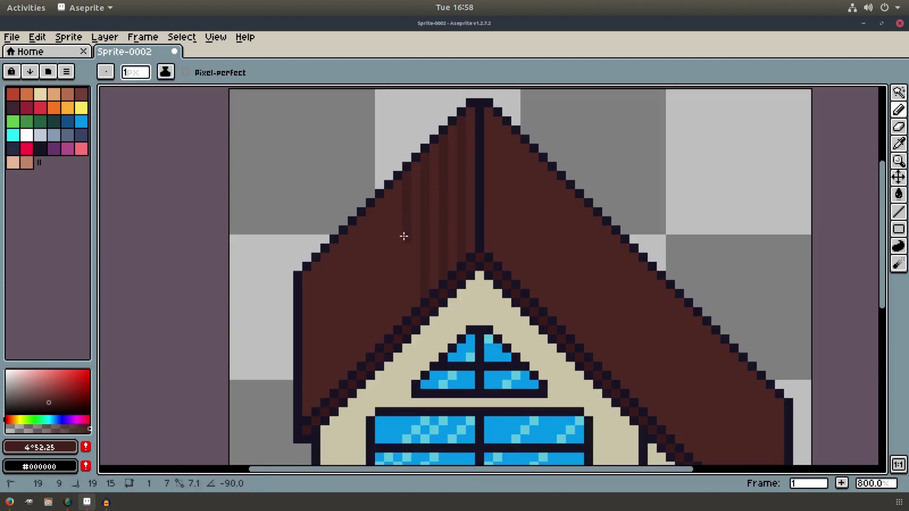
shift+click(408, 310)
drag(388, 184, 387, 329)
click(369, 213)
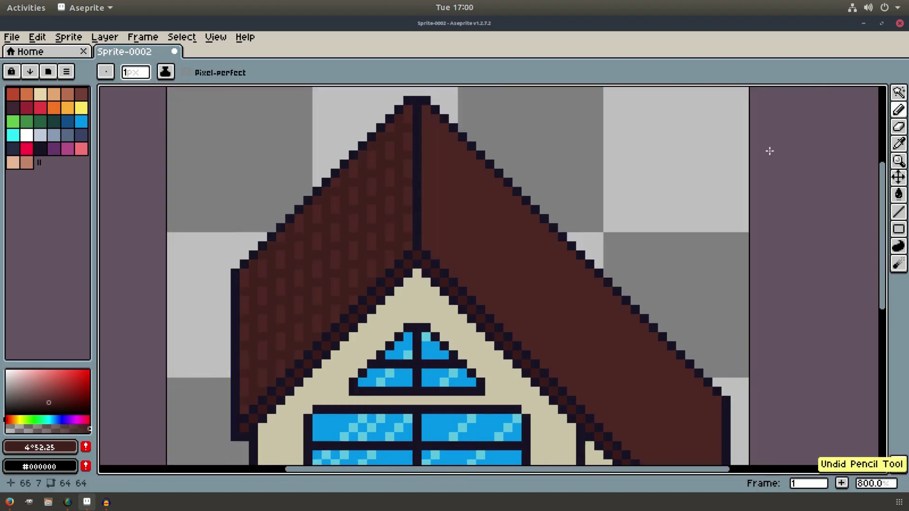
- Select the textured area of the left roof slope with rectangular marquees, following its stepped outline, and copy it
click(898, 95)
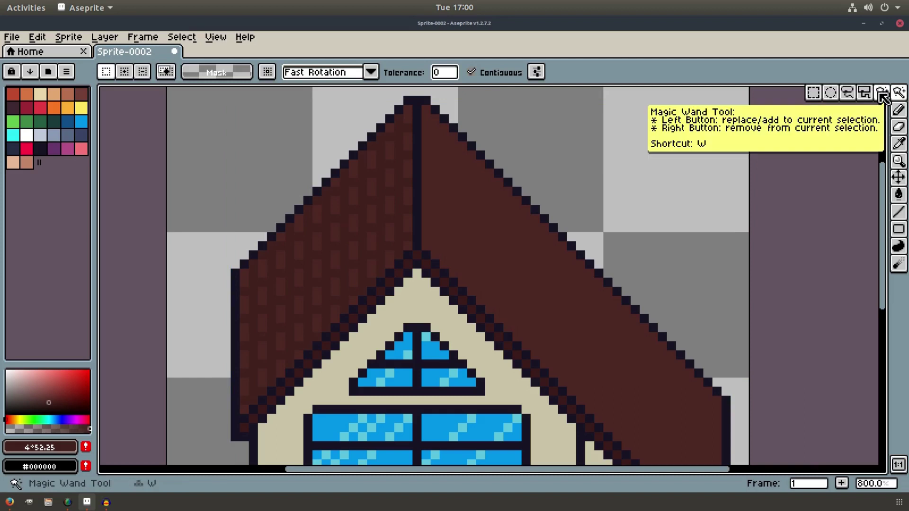
click(814, 93)
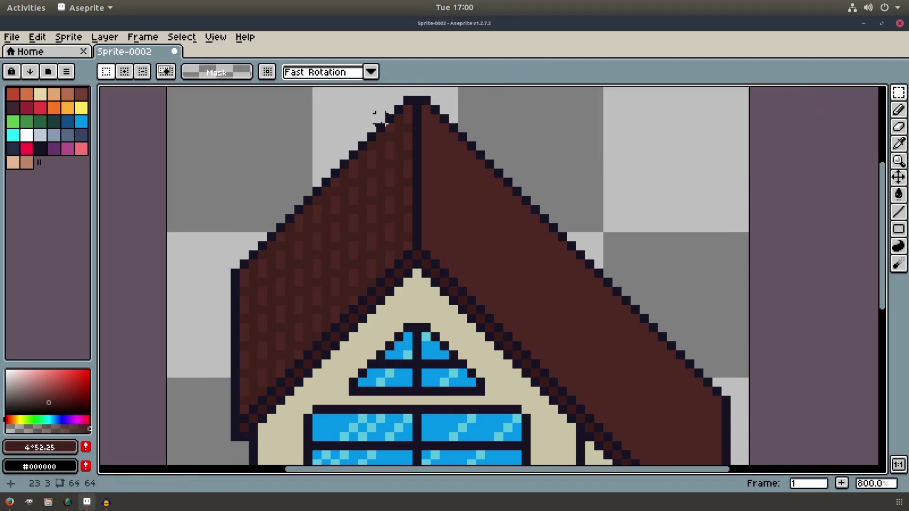
drag(406, 109, 408, 247)
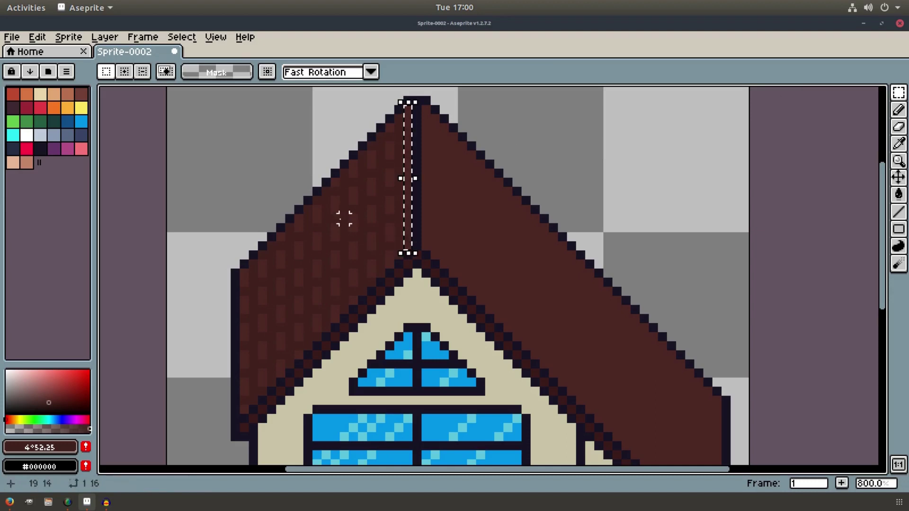
drag(244, 274, 329, 332)
drag(372, 191, 317, 256)
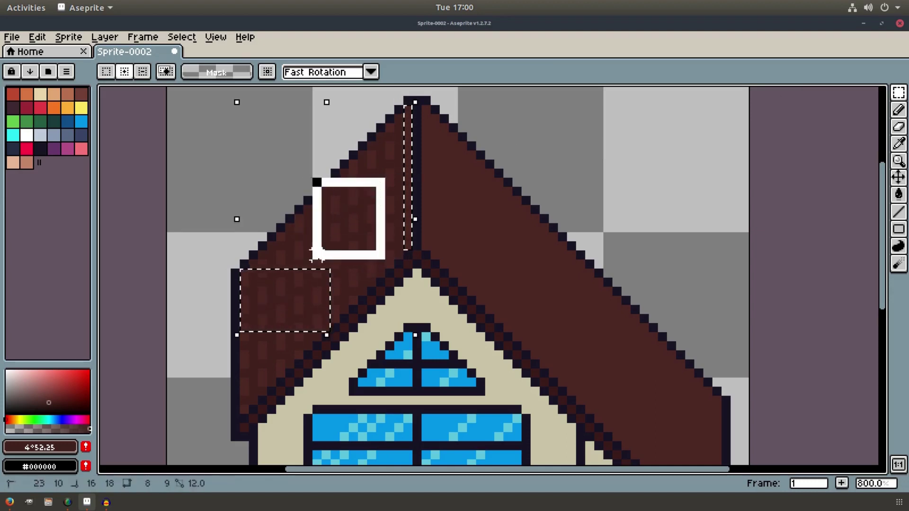
click(37, 37)
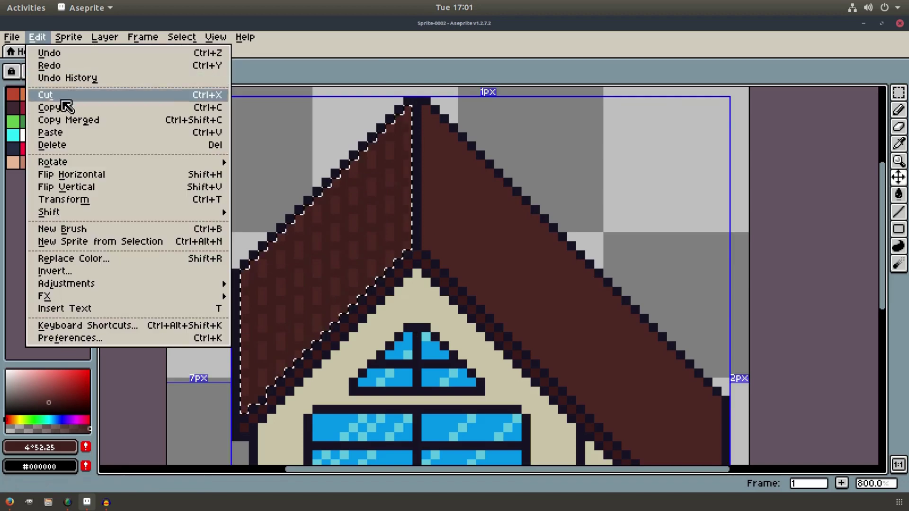
click(63, 105)
- Paste the copied shingle texture, flip it vertically and place it on the right roof slope
click(171, 40)
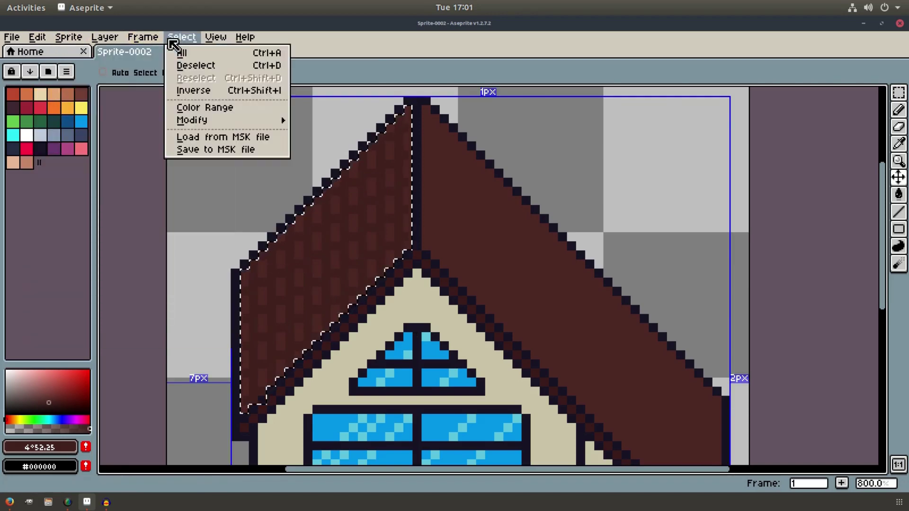
click(190, 66)
click(37, 37)
click(78, 137)
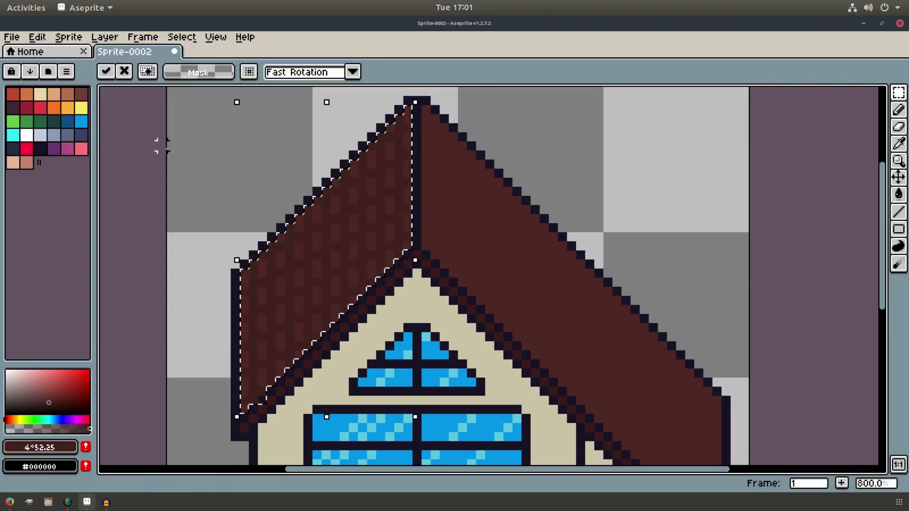
drag(350, 257, 523, 257)
click(37, 37)
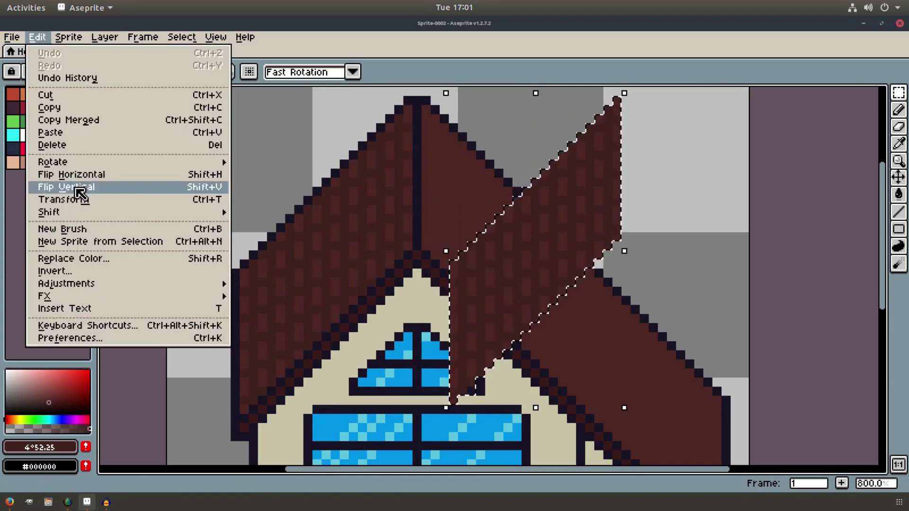
click(52, 187)
drag(510, 229, 493, 239)
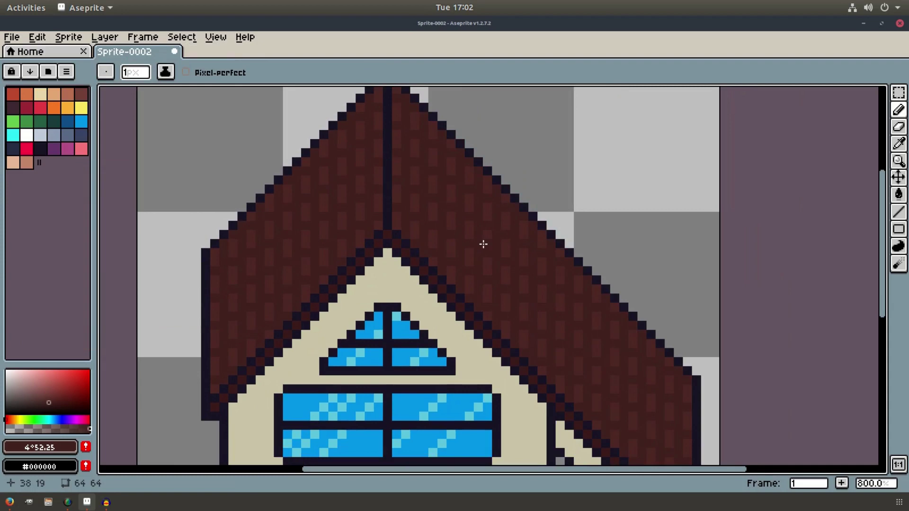
- Mix a very dark brown (hue 4°, saturation 50, value 17) and shade the lower edges of both roof slopes along the gable trim
scroll(483, 244, down, 4)
scroll(511, 248, up, 3)
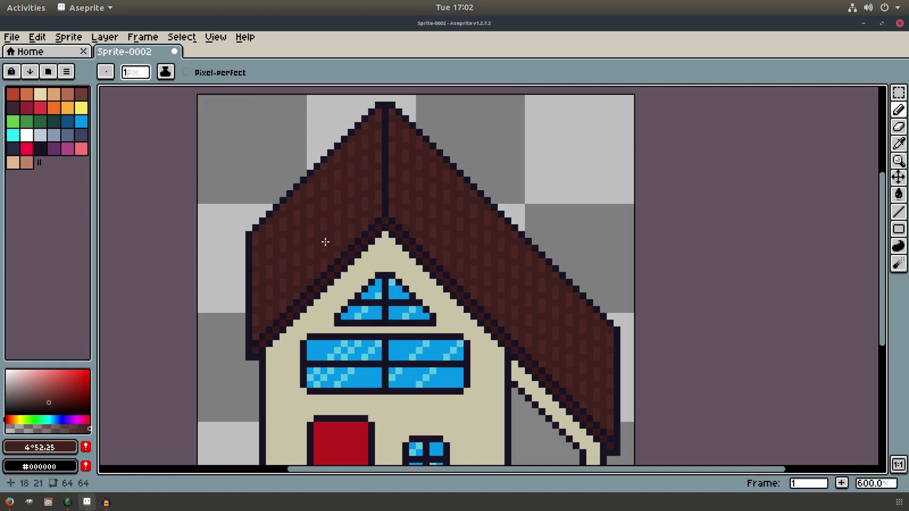
click(47, 406)
drag(310, 207, 361, 197)
scroll(385, 161, up, 1)
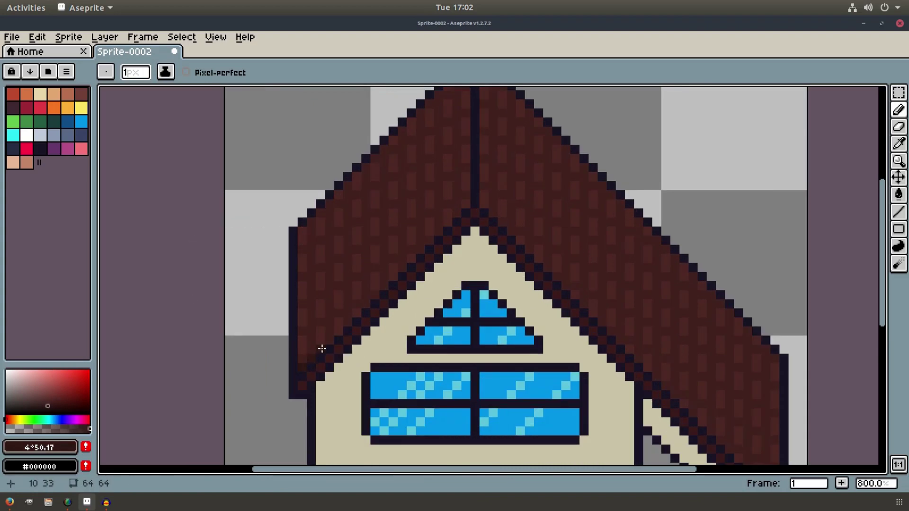
drag(467, 203, 355, 189)
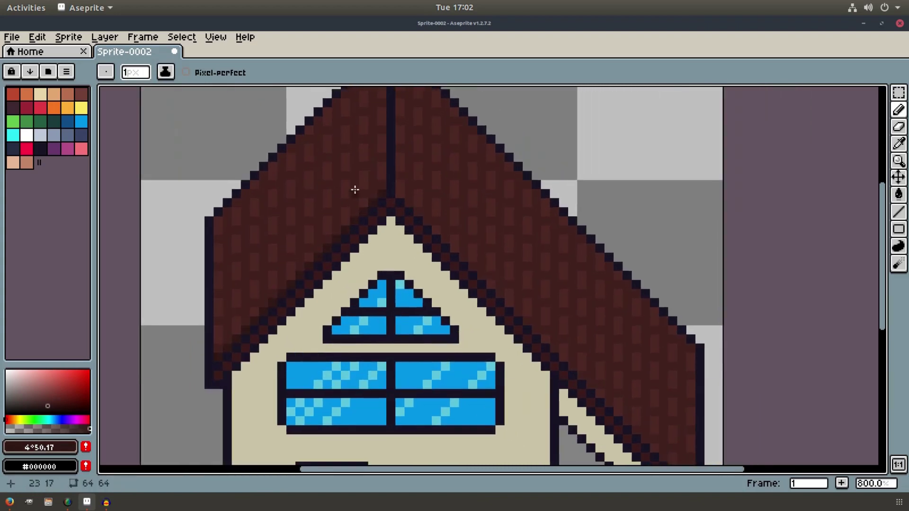
click(397, 194)
drag(619, 380, 545, 270)
shift+click(619, 374)
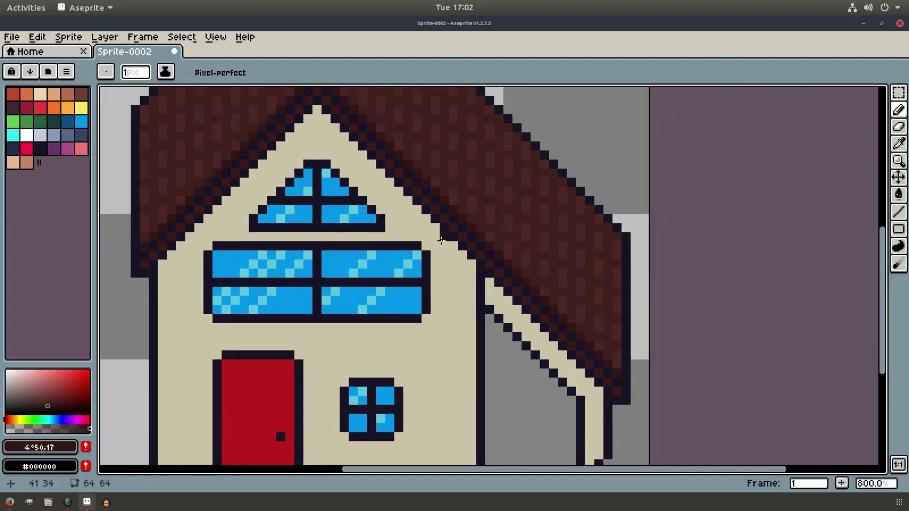
drag(344, 166, 429, 297)
- Scatter short vertical dark-brown marks among the shingles on both roof slopes
mouse_move(345, 254)
mouse_down()
mouse_move(346, 233)
mouse_move(360, 222)
mouse_move(364, 233)
mouse_move(365, 182)
mouse_up()
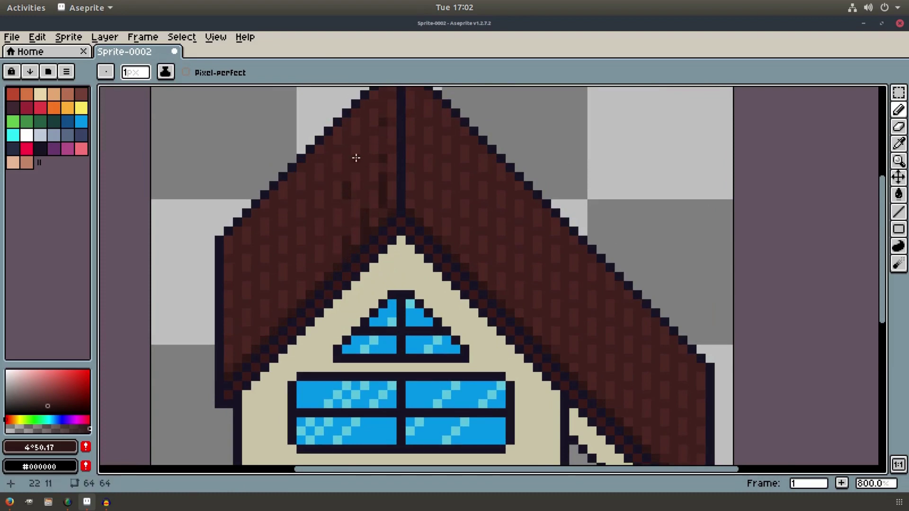
drag(330, 187, 329, 205)
drag(320, 251, 315, 257)
drag(313, 176, 314, 163)
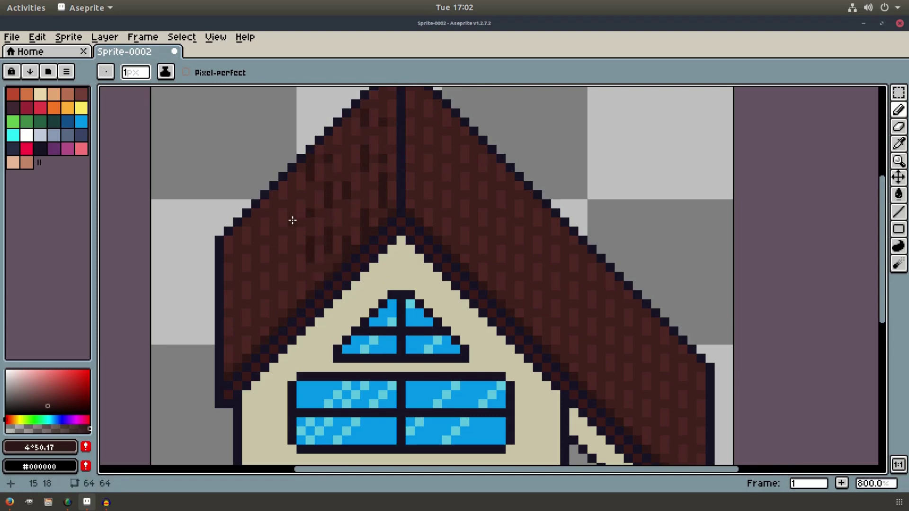
drag(296, 186, 295, 212)
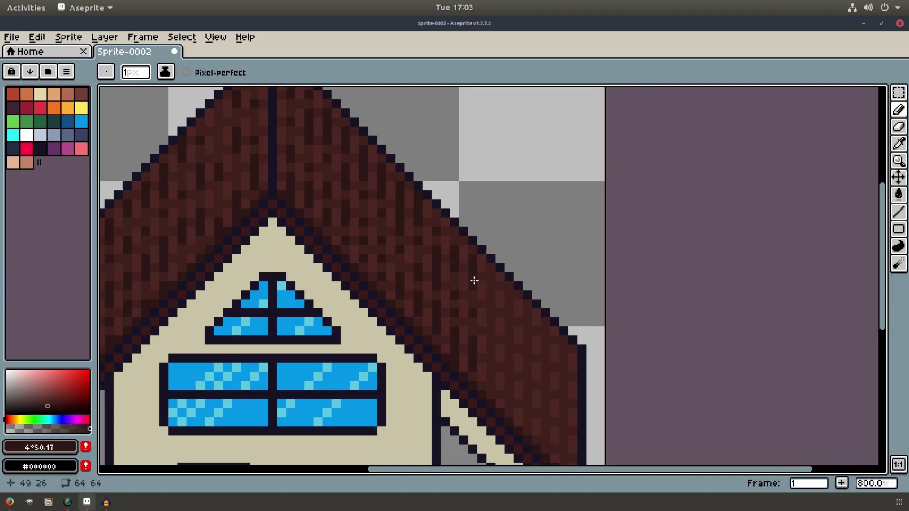
drag(487, 326, 489, 349)
click(491, 292)
drag(494, 300, 458, 224)
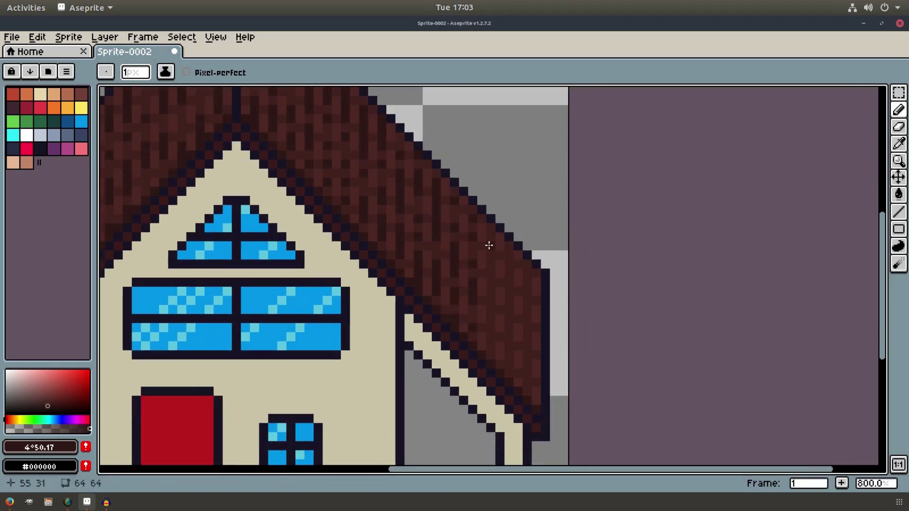
- Mix a dark grey (hue 0°, saturation 0, value 30) and draw evenly spaced horizontal stripes across the grey side wall
scroll(502, 303, down, 2)
scroll(507, 315, up, 1)
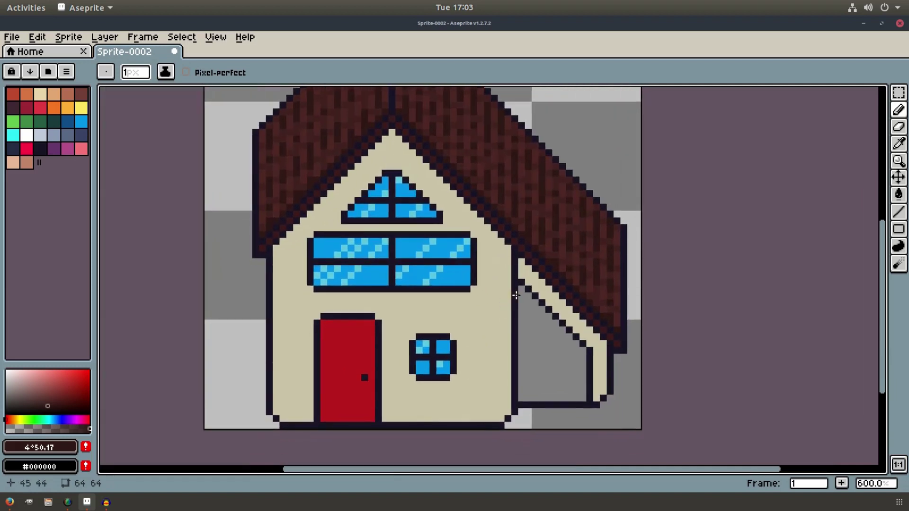
key(i)
click(542, 325)
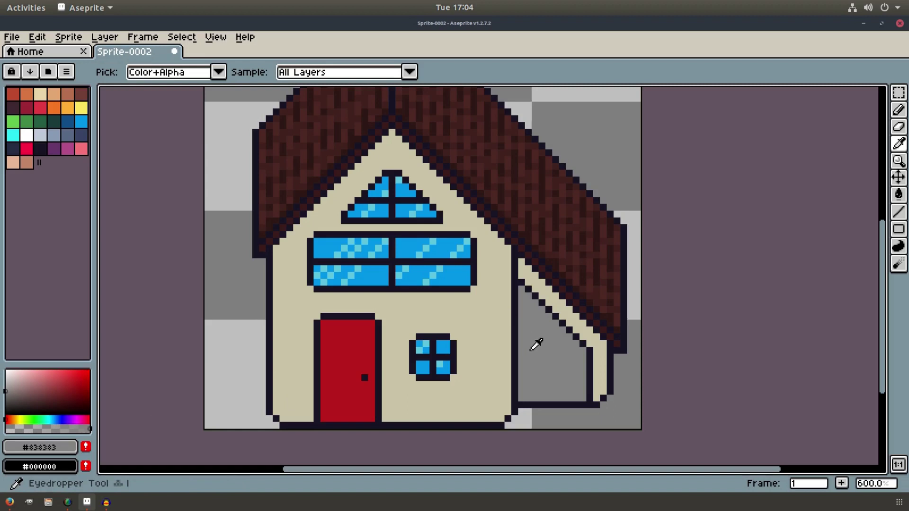
click(6, 398)
click(6, 400)
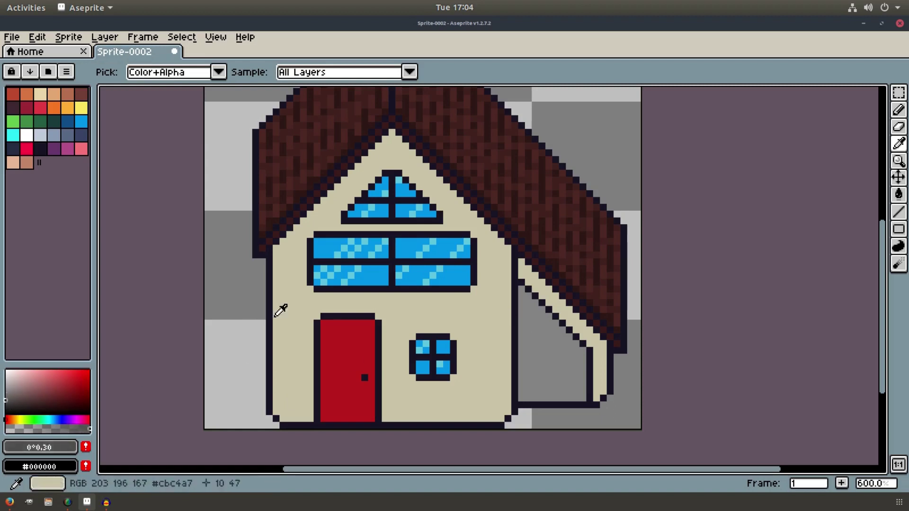
key(b)
key(ctrl+z)
drag(521, 295, 535, 310)
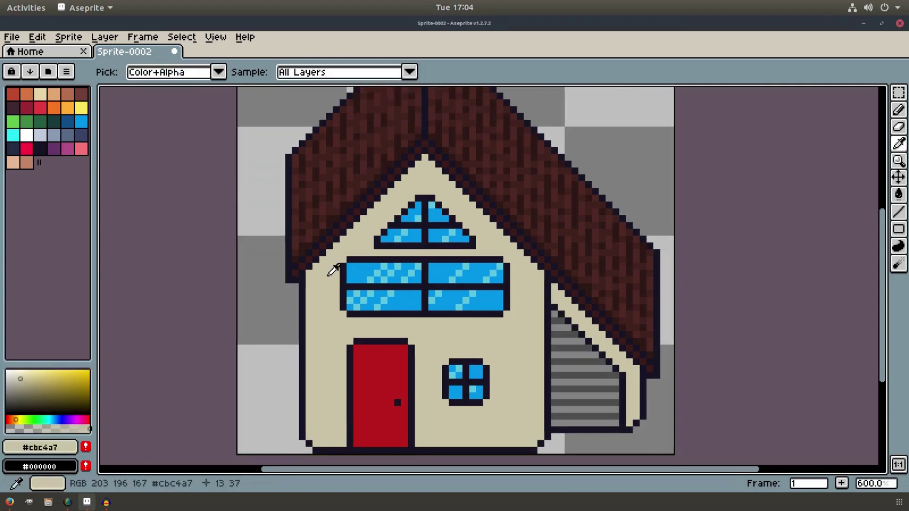
- Mix a brownish shadow from the wall beige (hue 24°, saturation 19, value 58) and shade the front wall beneath the left roof slope
click(21, 388)
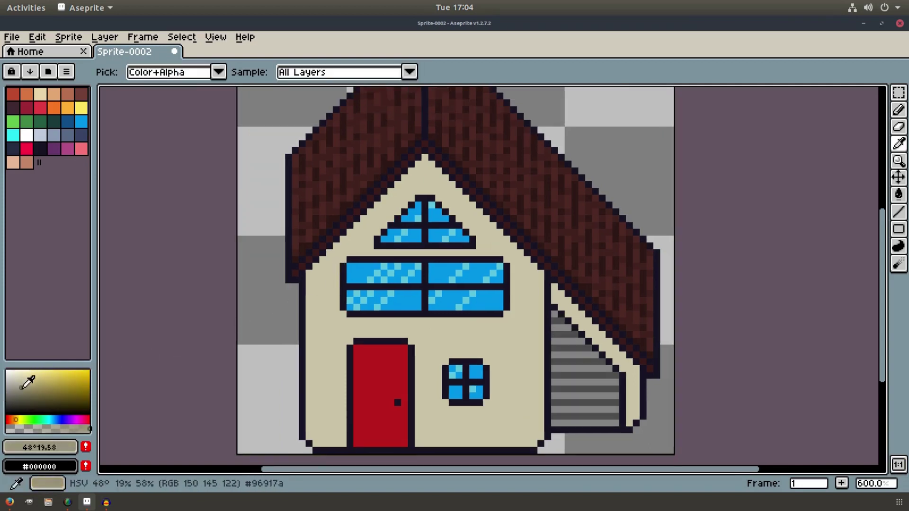
drag(16, 420, 11, 419)
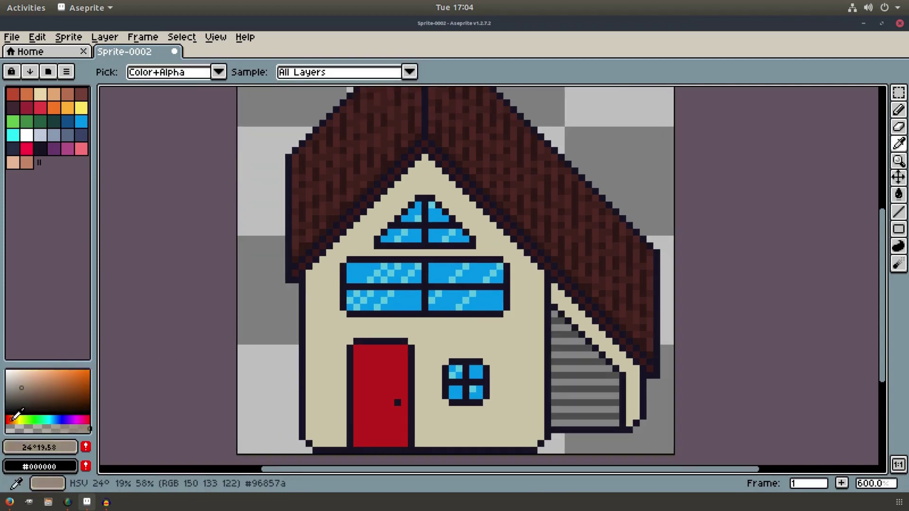
key(b)
click(310, 275)
shift+click(424, 161)
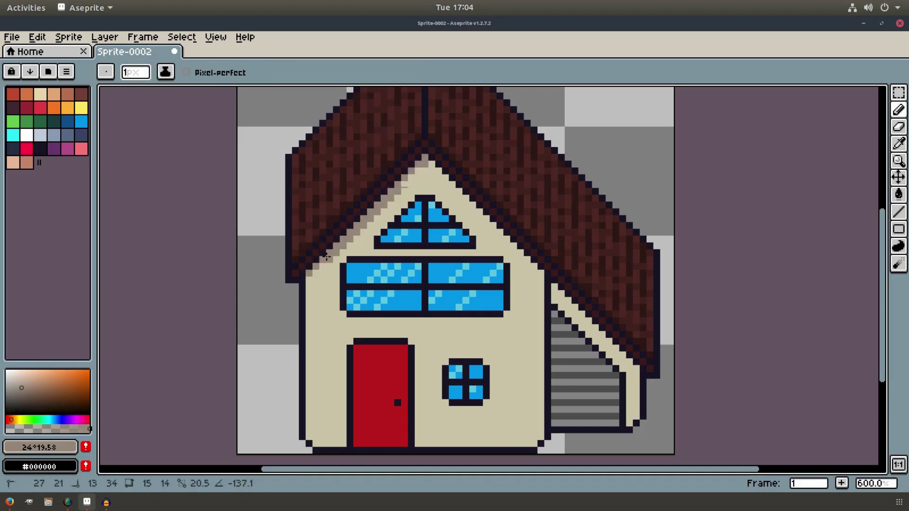
shift+click(308, 281)
click(309, 286)
shift+click(432, 166)
- Shade the front wall beneath the right roof slope and the side wall's diagonal border strip with the same brownish shadow
shift+click(542, 277)
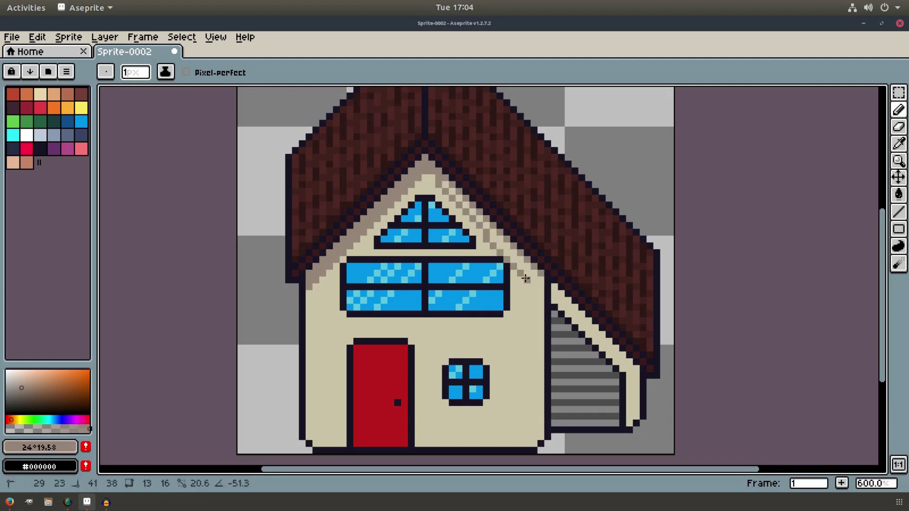
click(437, 185)
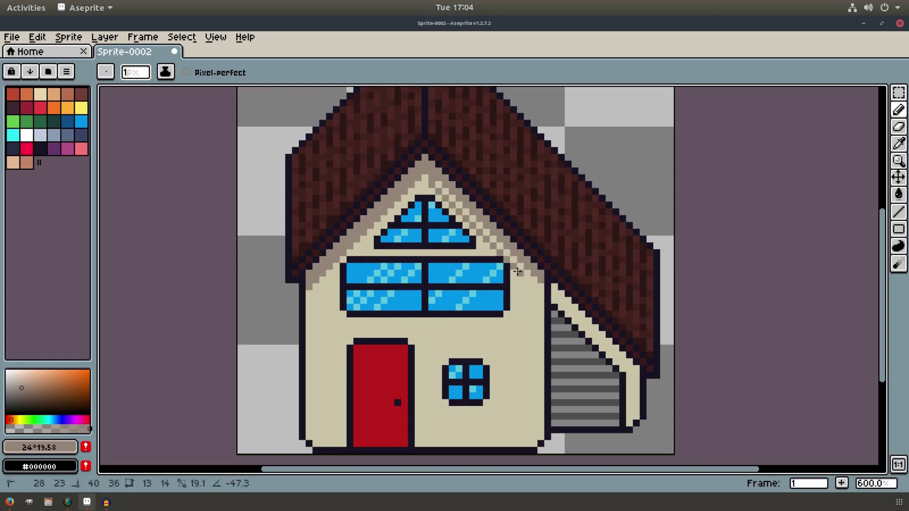
shift+click(541, 286)
drag(546, 276, 493, 249)
click(500, 262)
shift+click(583, 347)
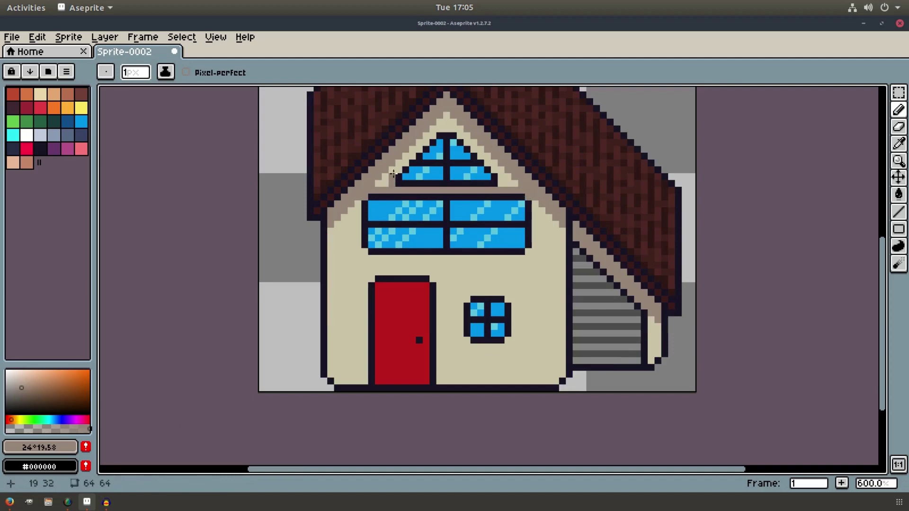
- Add brownish shadow along the sloping sides of the triangular window and above the door and the small window
click(393, 174)
shift+click(440, 129)
shift+click(453, 128)
drag(391, 263, 439, 264)
- Shade the front wall's two lower corners and add short shadow marks up its left and right edges
mouse_move(338, 349)
mouse_down()
mouse_move(352, 364)
mouse_move(346, 356)
mouse_up()
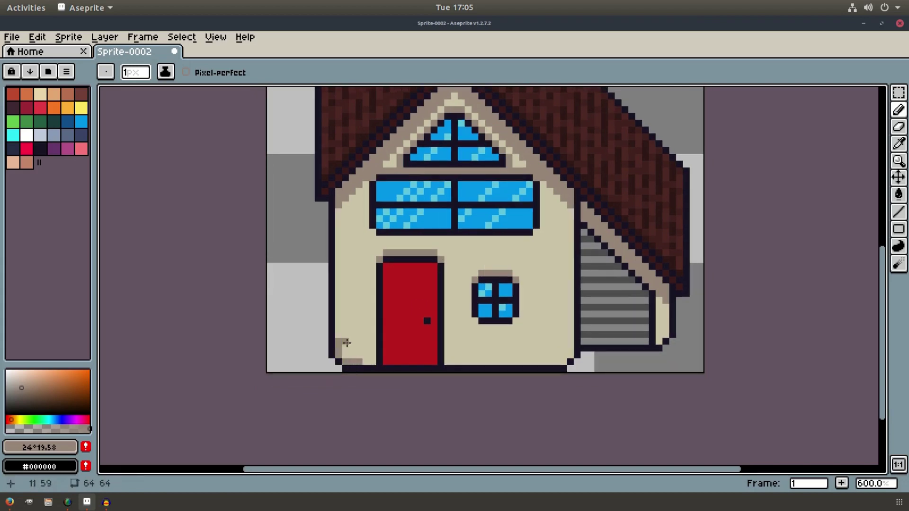
key(ctrl+z)
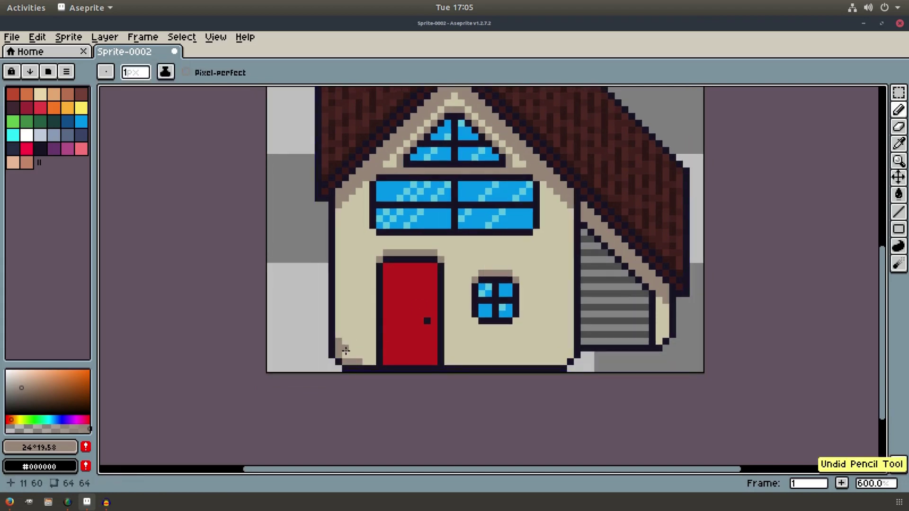
click(346, 355)
drag(563, 363, 555, 364)
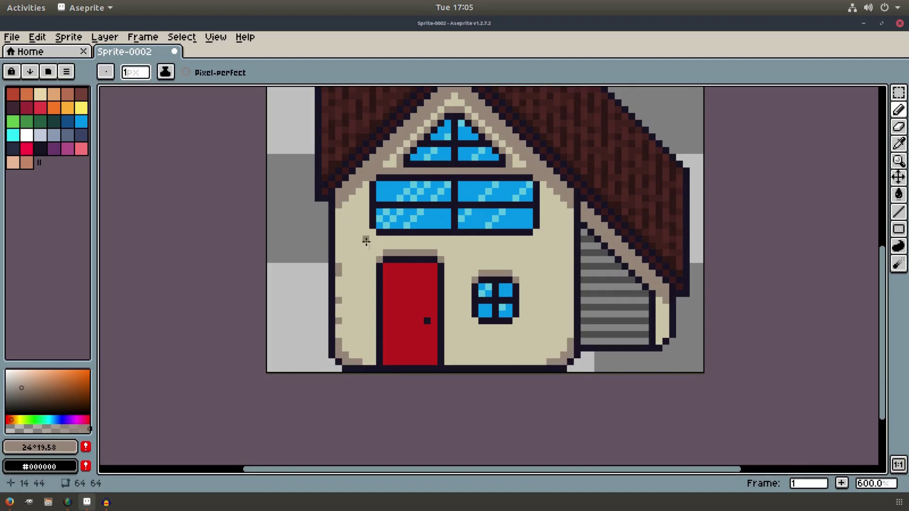
drag(570, 330, 571, 312)
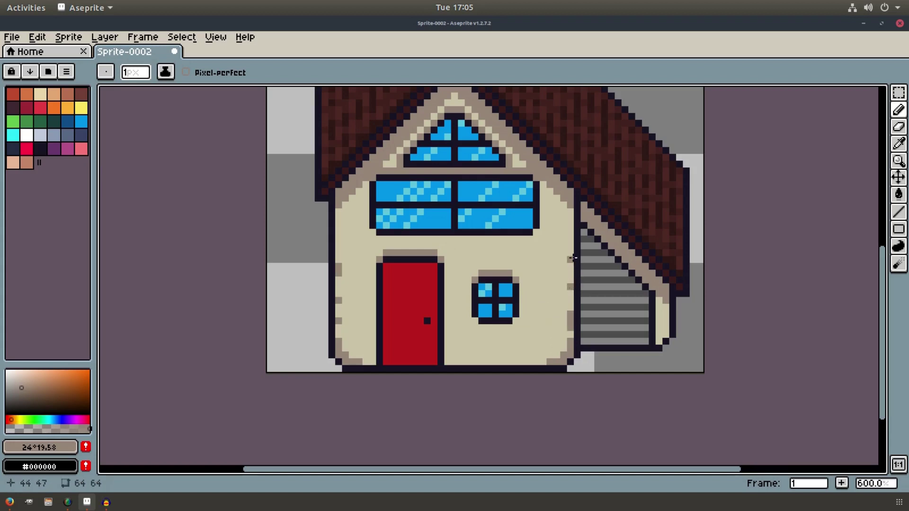
- Draw brick lines in shadow colour #96857a on the front wall below the wide window, on both sides
alt+click(341, 268)
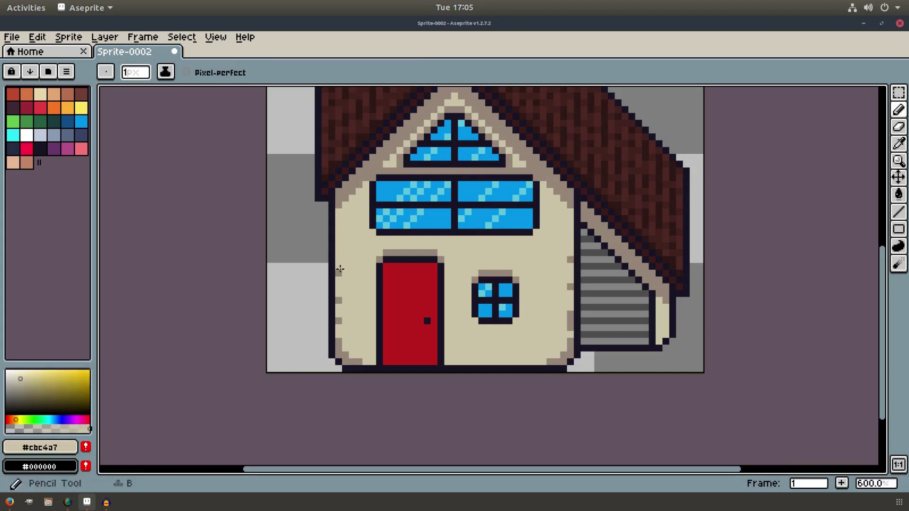
scroll(461, 295, up, 1)
drag(498, 238, 567, 236)
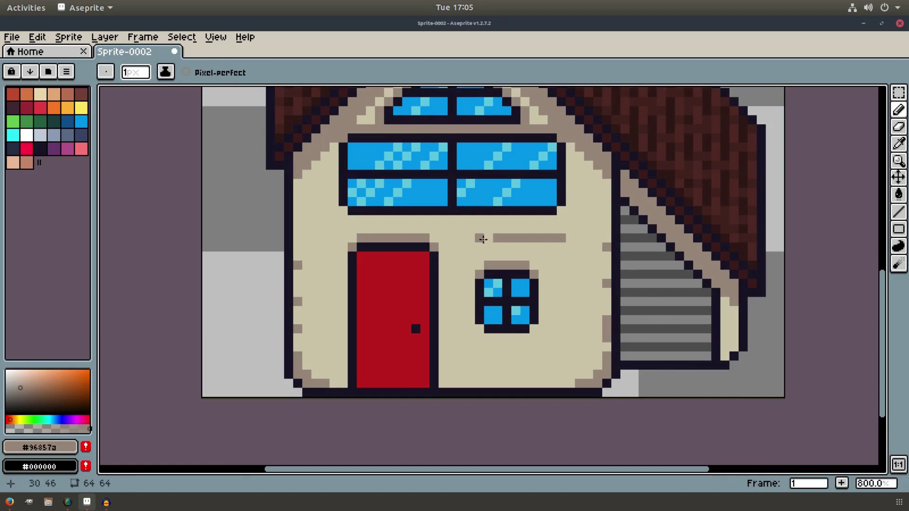
click(516, 229)
drag(570, 221, 590, 220)
drag(316, 222, 370, 221)
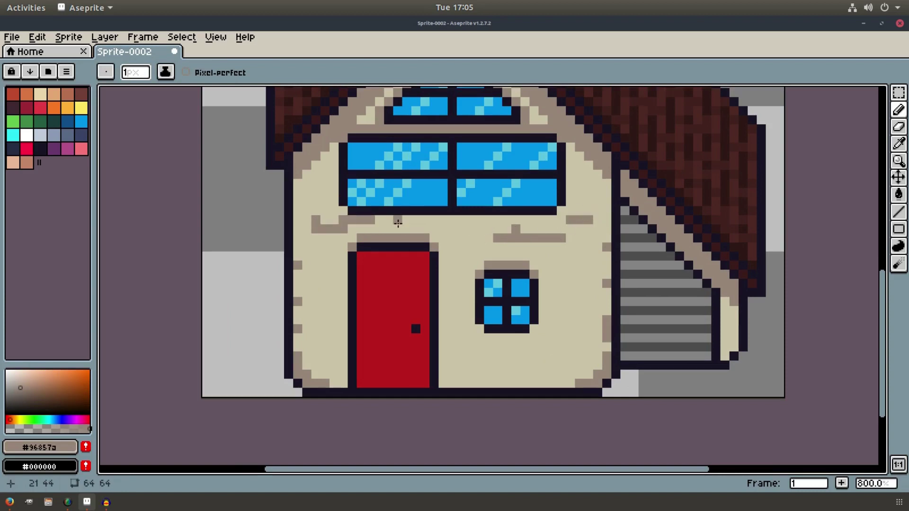
key(ctrl+z)
drag(307, 221, 361, 222)
click(325, 211)
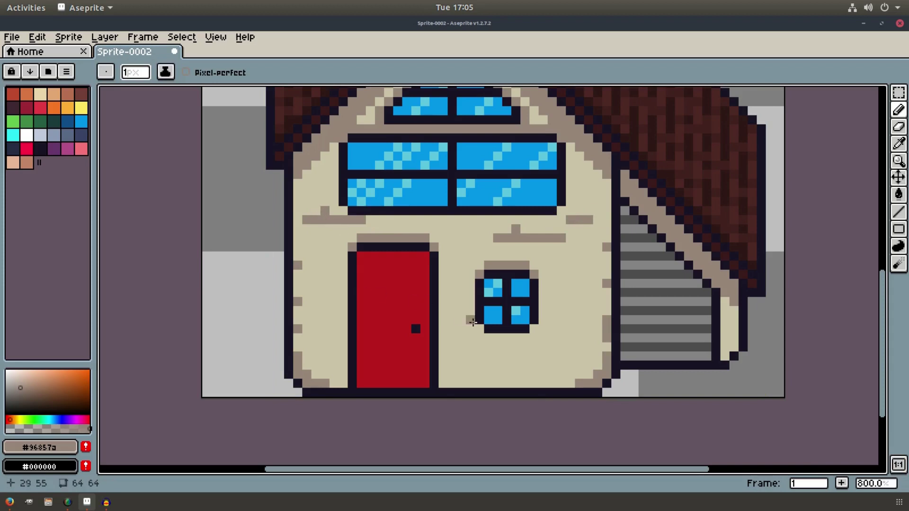
- Draw two staggered horizontal brick lines joined by a short vertical joint below the small window
drag(471, 356, 530, 356)
key(ctrl+z)
drag(469, 356, 548, 356)
click(512, 365)
drag(499, 374, 544, 374)
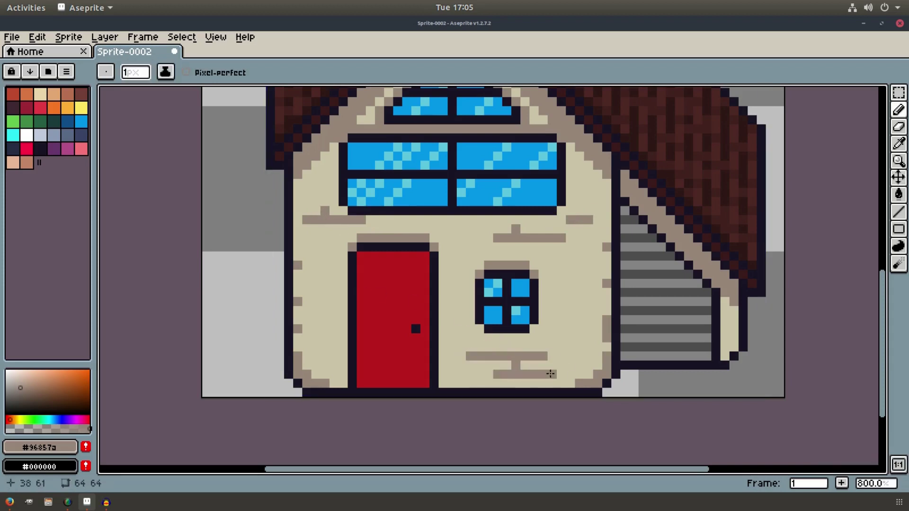
- Draw paired brick lines with vertical joints left of the door and on both sides of the small window
drag(324, 301, 345, 301)
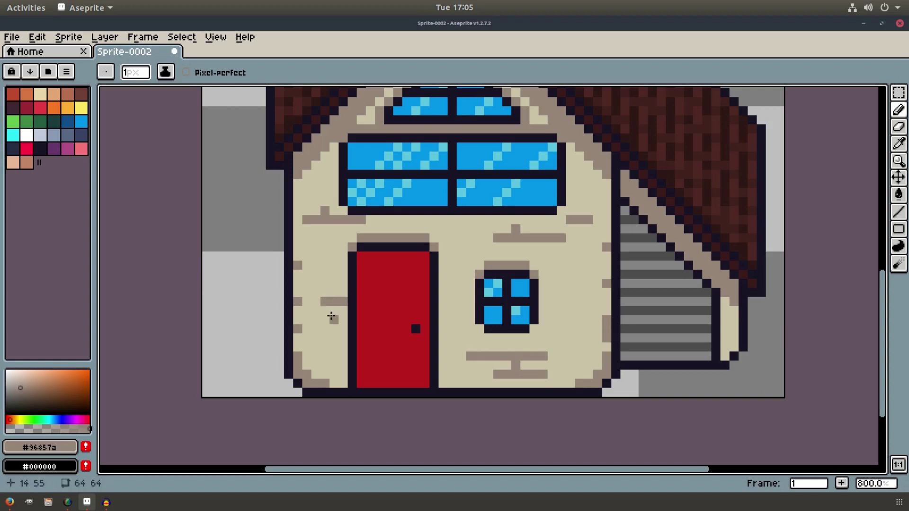
drag(342, 319, 313, 319)
mouse_move(571, 267)
mouse_down()
mouse_move(606, 273)
mouse_move(578, 275)
mouse_move(590, 286)
mouse_move(562, 283)
mouse_up()
key(ctrl+z)
click(572, 269)
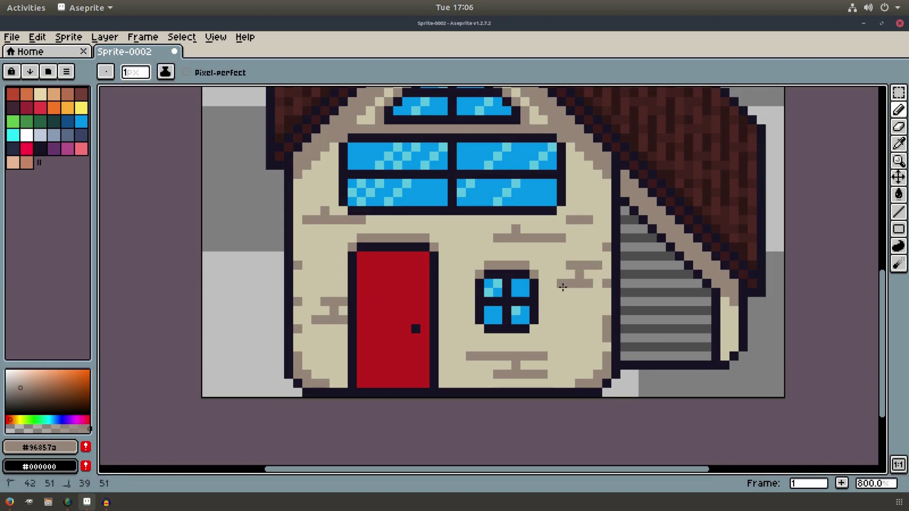
scroll(545, 286, up, 3)
scroll(438, 278, down, 2)
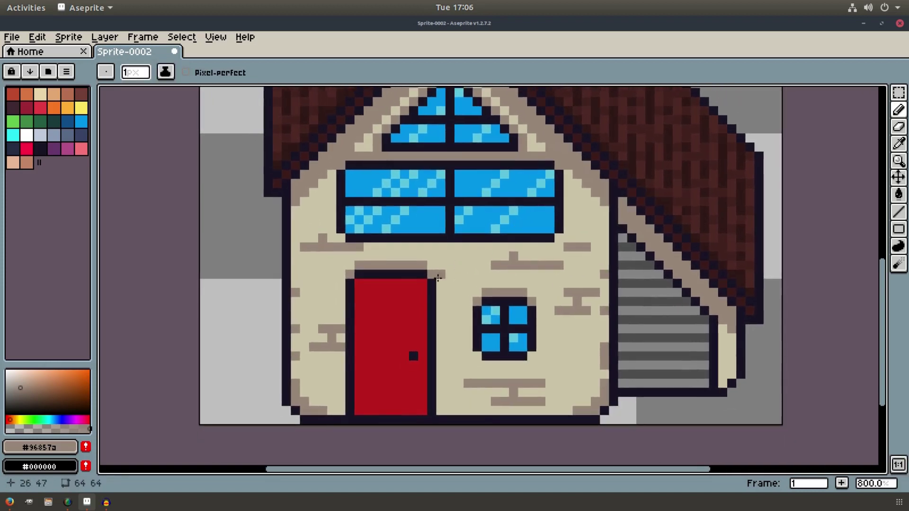
mouse_move(442, 291)
mouse_down()
mouse_move(442, 315)
mouse_move(464, 314)
mouse_up()
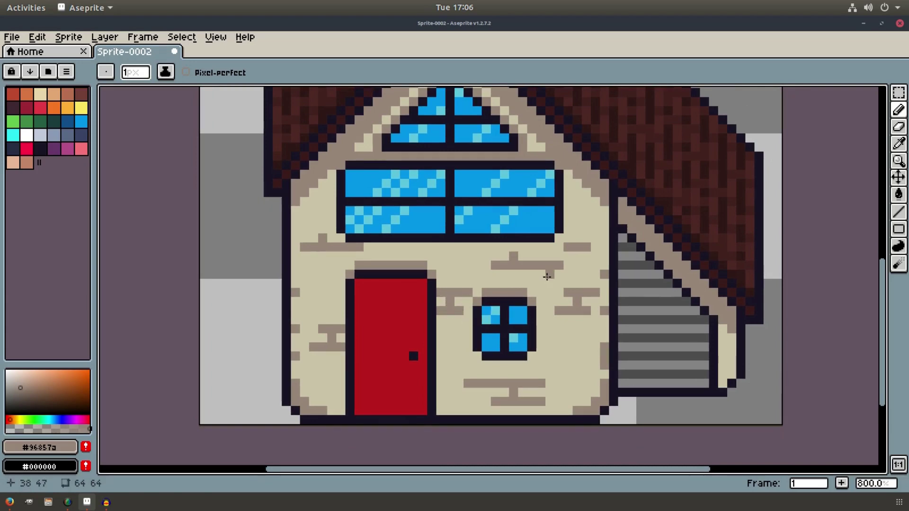
- Trim the brick line beside the small window with wall beige and add more brick lines around the wide window and door
key(i)
click(465, 279)
click(468, 292)
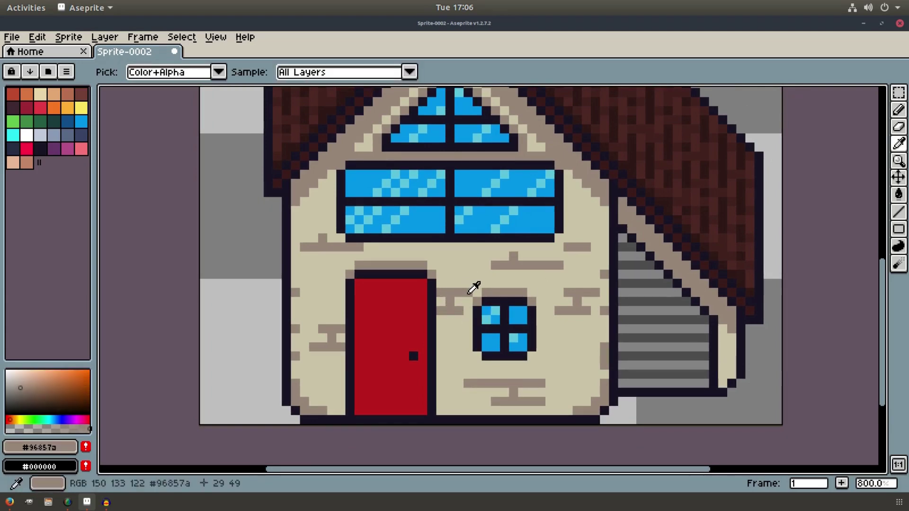
click(472, 282)
key(b)
scroll(473, 283, down, 1)
scroll(473, 283, left, 1)
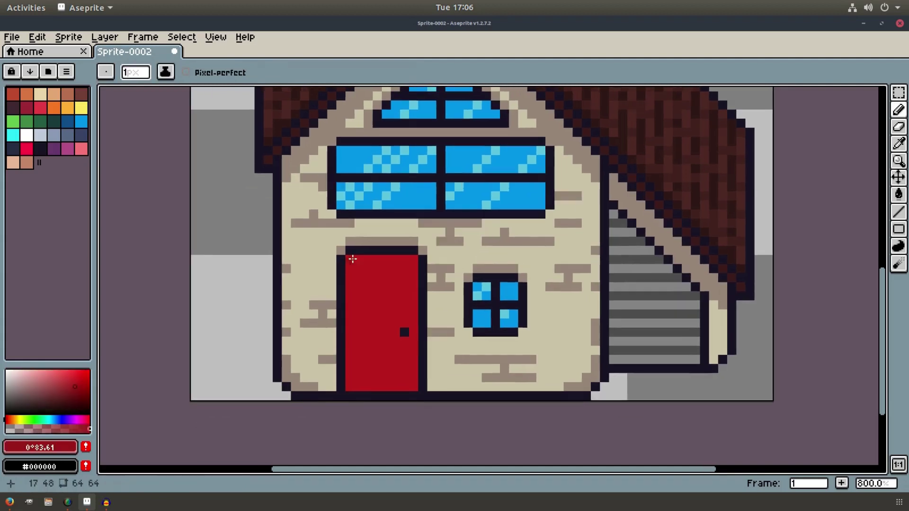
- Shade the red door's corners, left side, lower part and under the knob with a darker red (hue 0°, saturation 83, value 61)
click(352, 258)
click(410, 258)
click(405, 341)
drag(349, 342, 351, 386)
mouse_move(367, 386)
mouse_down()
mouse_move(353, 373)
mouse_move(358, 360)
mouse_move(395, 386)
mouse_up()
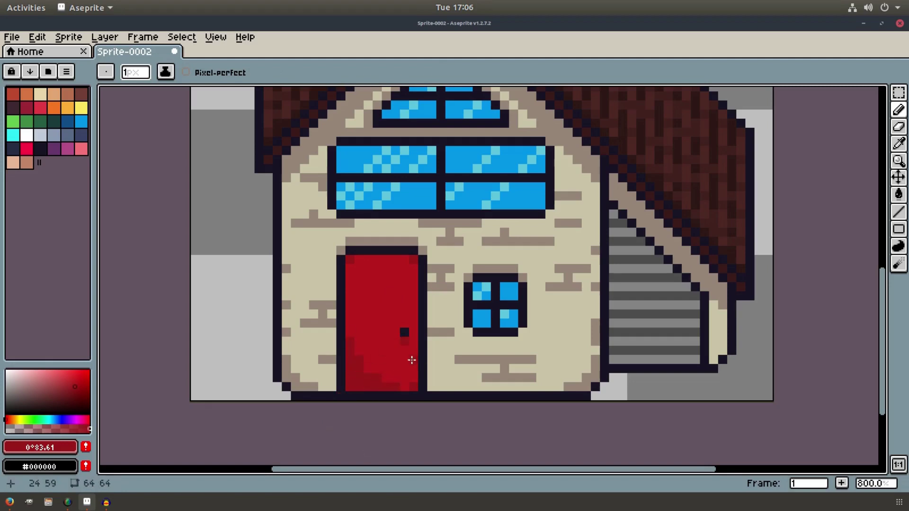
drag(354, 272, 394, 361)
key(ctrl+z)
drag(351, 278, 393, 372)
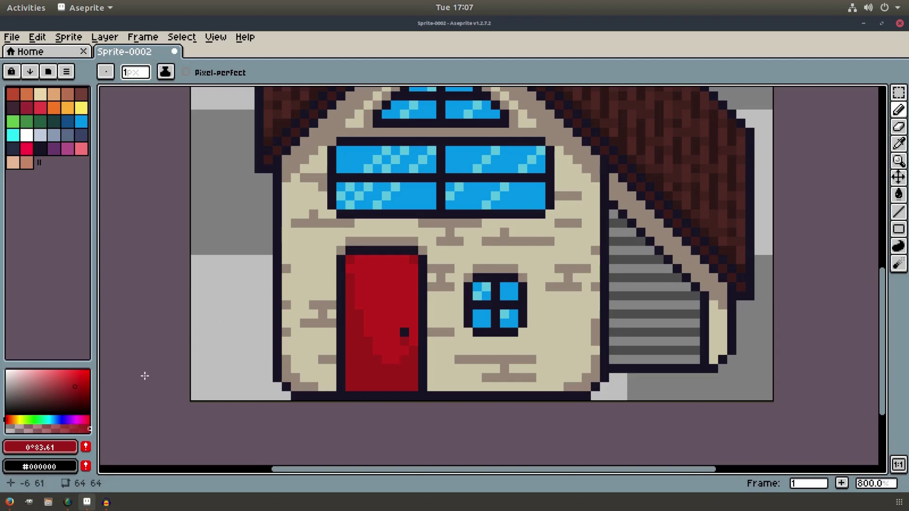
- Mix a deeper red (hue 0°, saturation 83, value 51) and darken the door's bottom corners
click(75, 391)
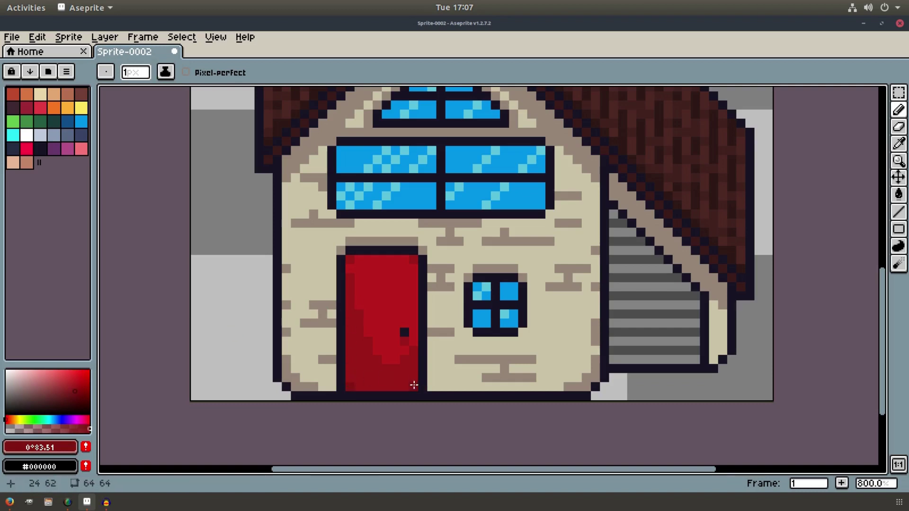
key(ctrl+z)
drag(531, 314, 536, 326)
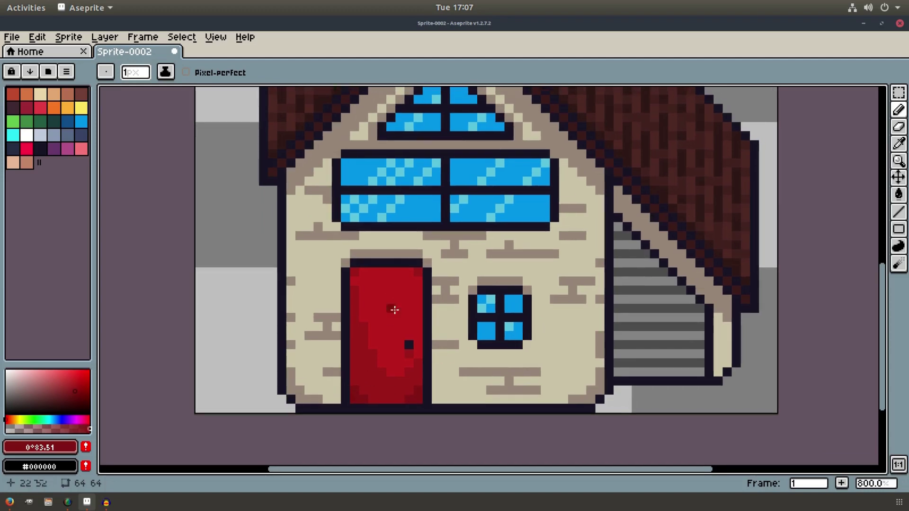
- Examine the whole house sprite at a reduced size to judge the shading and brick texture
scroll(630, 338, down, 3)
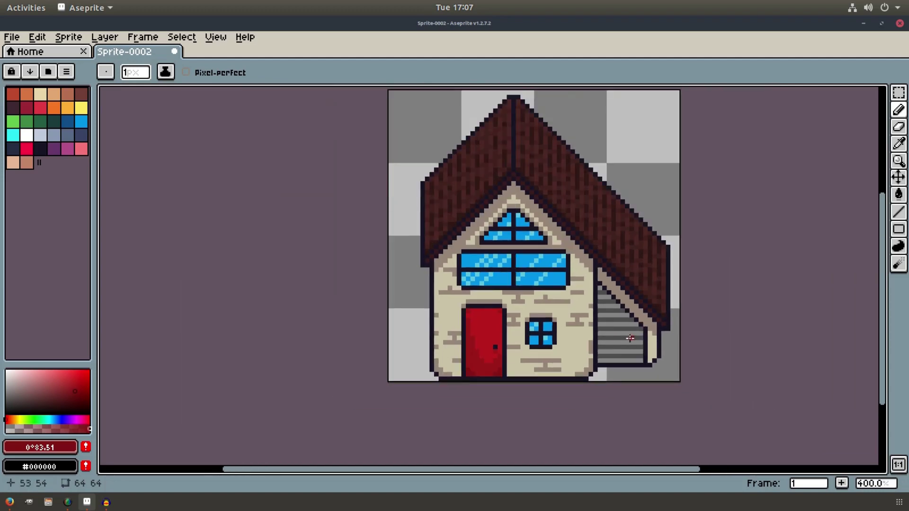
scroll(630, 338, down, 1)
scroll(597, 336, right, 3)
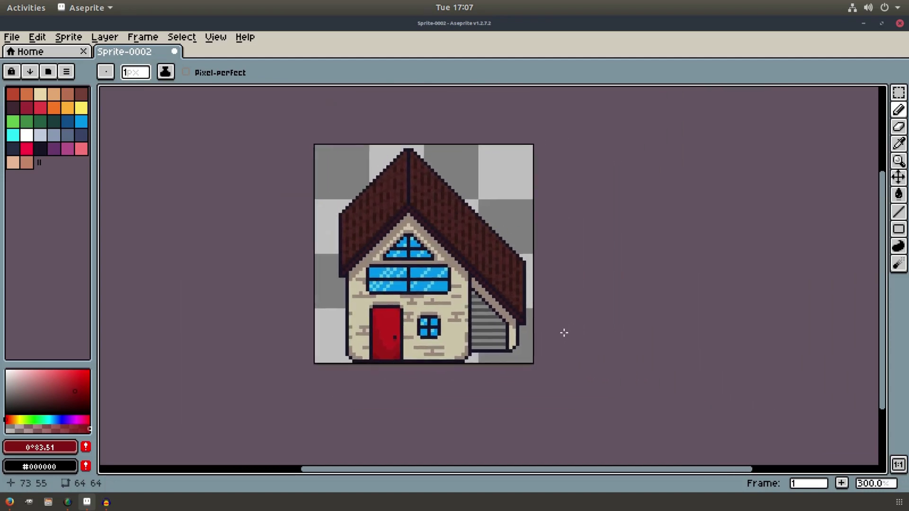
scroll(564, 332, down, 1)
scroll(564, 331, up, 2)
scroll(561, 331, left, 2)
scroll(570, 350, up, 2)
- Mix a mid grey (hue 0°, saturation 0, value 41) and scatter single pixels along the side wall's light stripes
key(i)
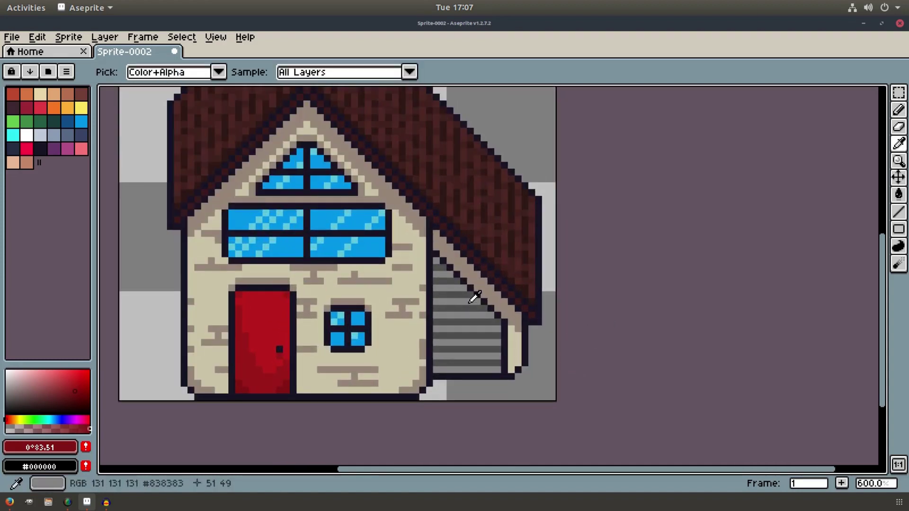
click(445, 301)
click(6, 396)
key(b)
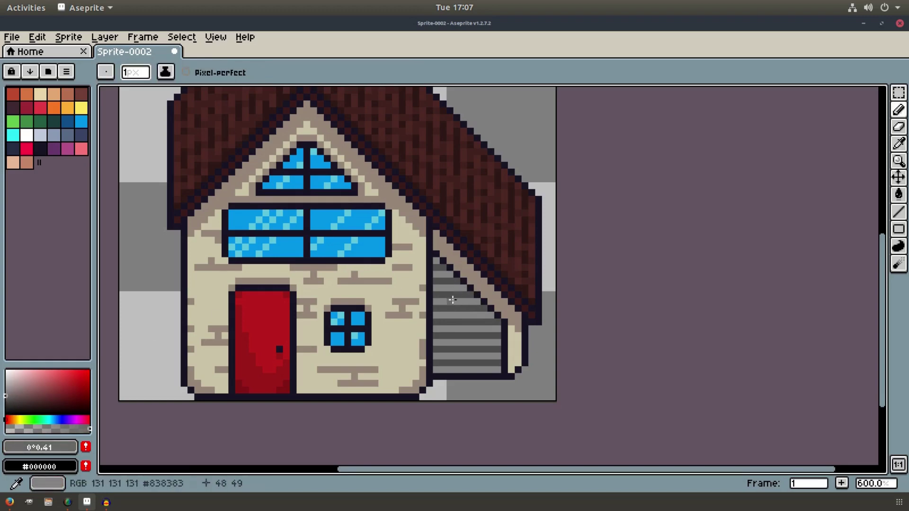
click(463, 301)
click(443, 315)
click(483, 328)
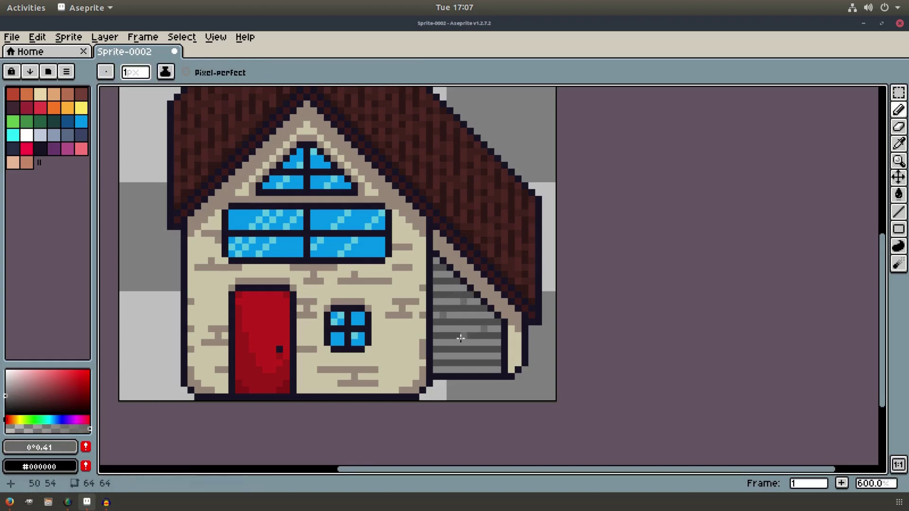
click(491, 354)
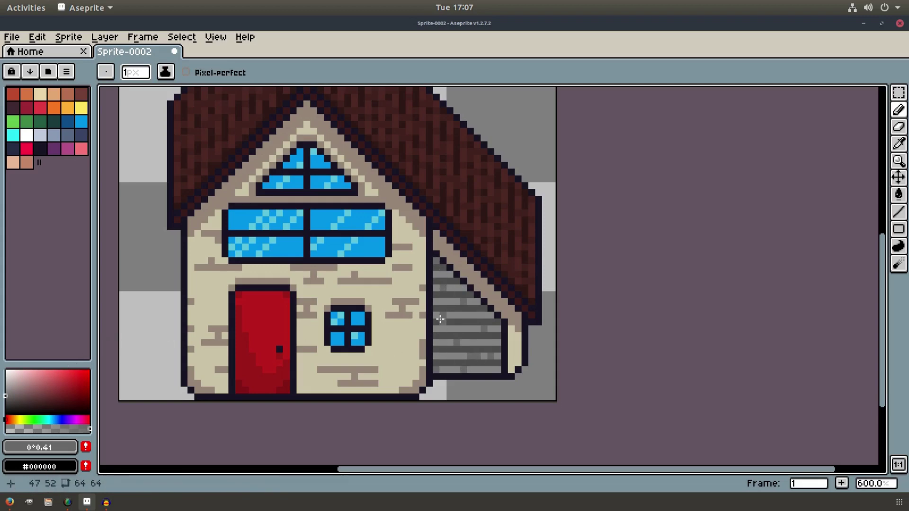
- Mix a darker grey (hue 0°, saturation 0, value 23) and scatter pixels along the side wall's dark stripes, undoing the last stroke
key(i)
click(449, 333)
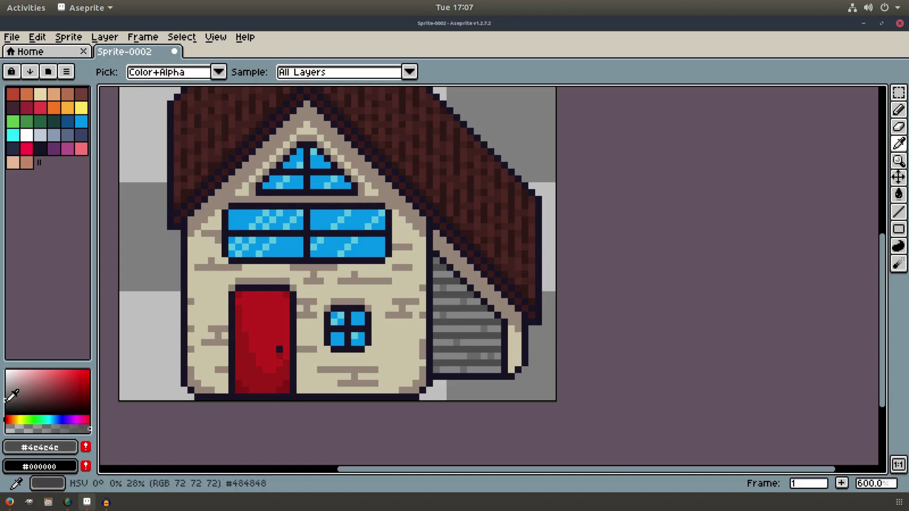
click(441, 303)
key(b)
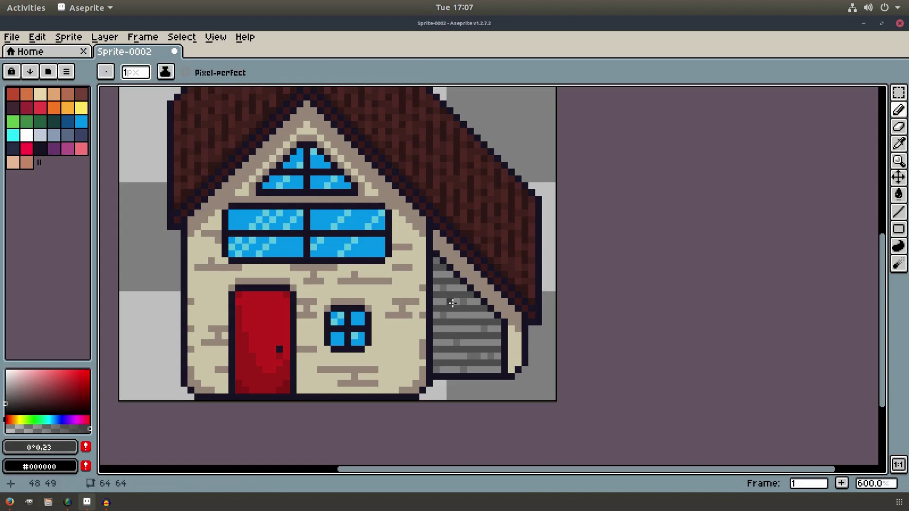
click(454, 295)
click(482, 322)
click(470, 323)
mouse_move(457, 322)
mouse_down()
mouse_move(447, 323)
mouse_move(502, 336)
mouse_up()
key(ctrl+z)
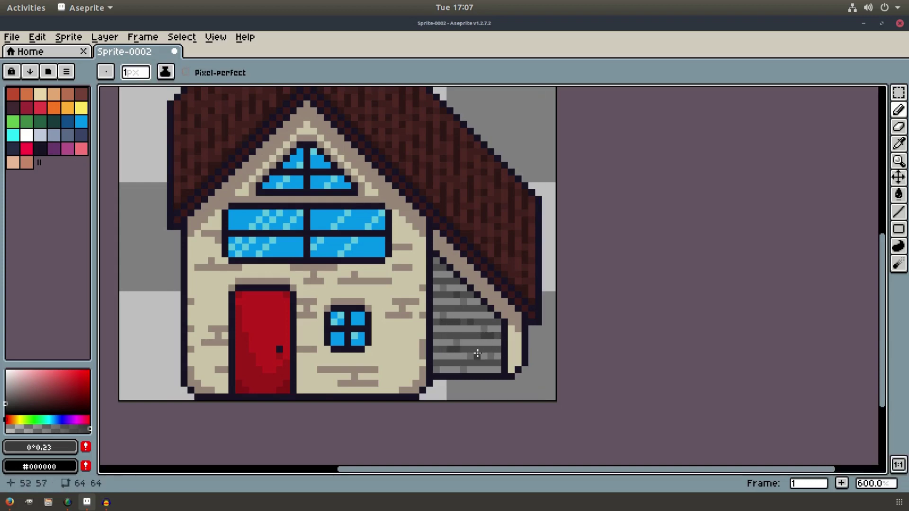